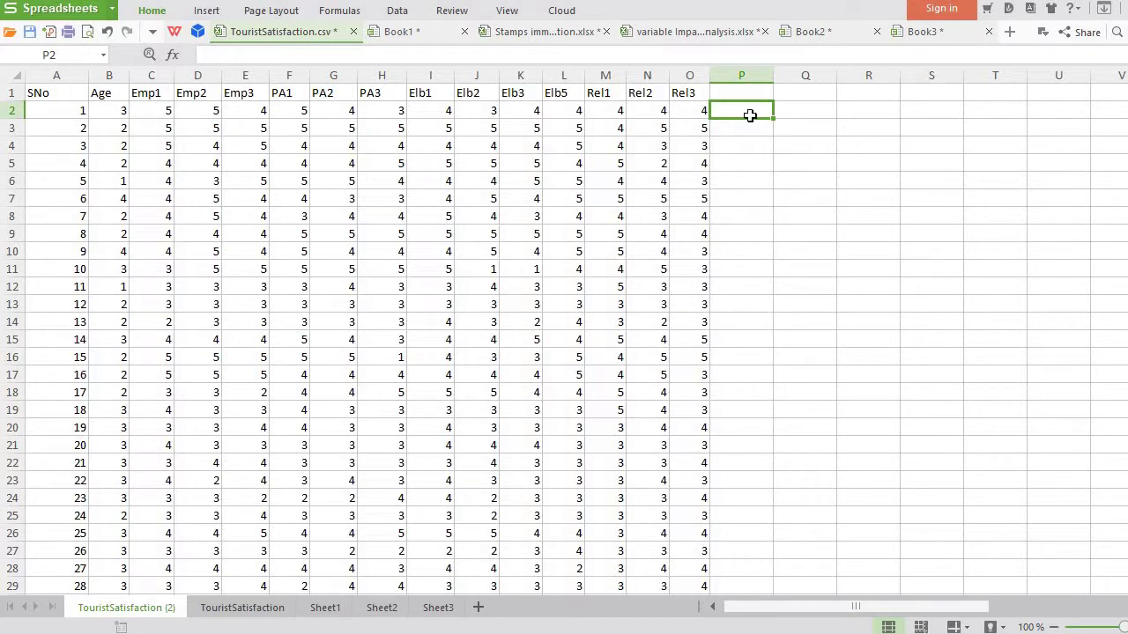
type("=")
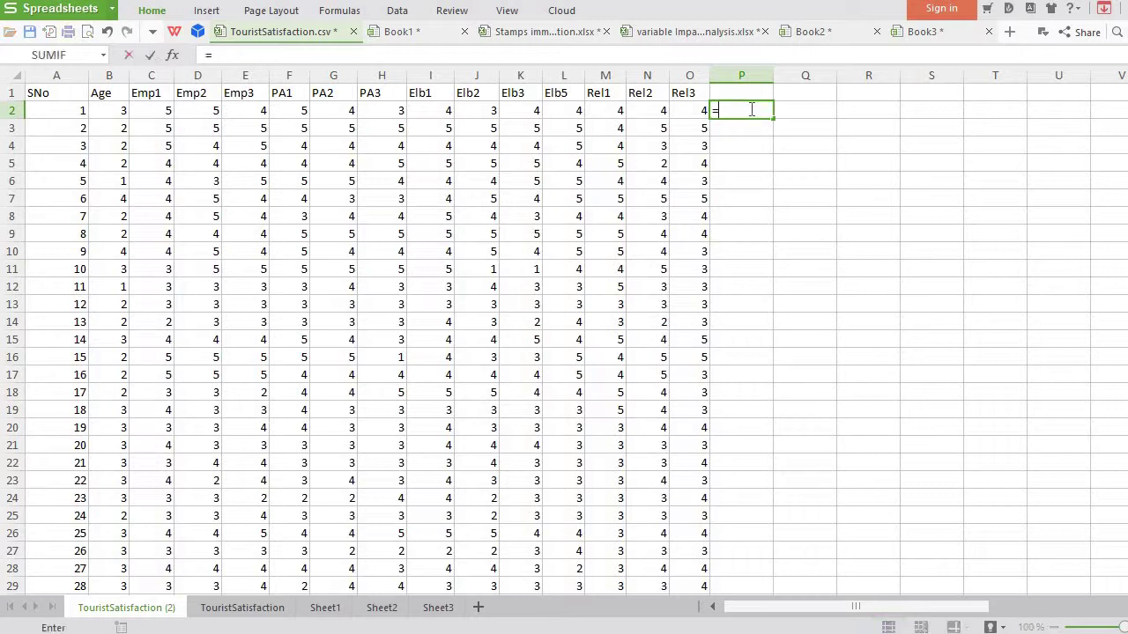
type("conca")
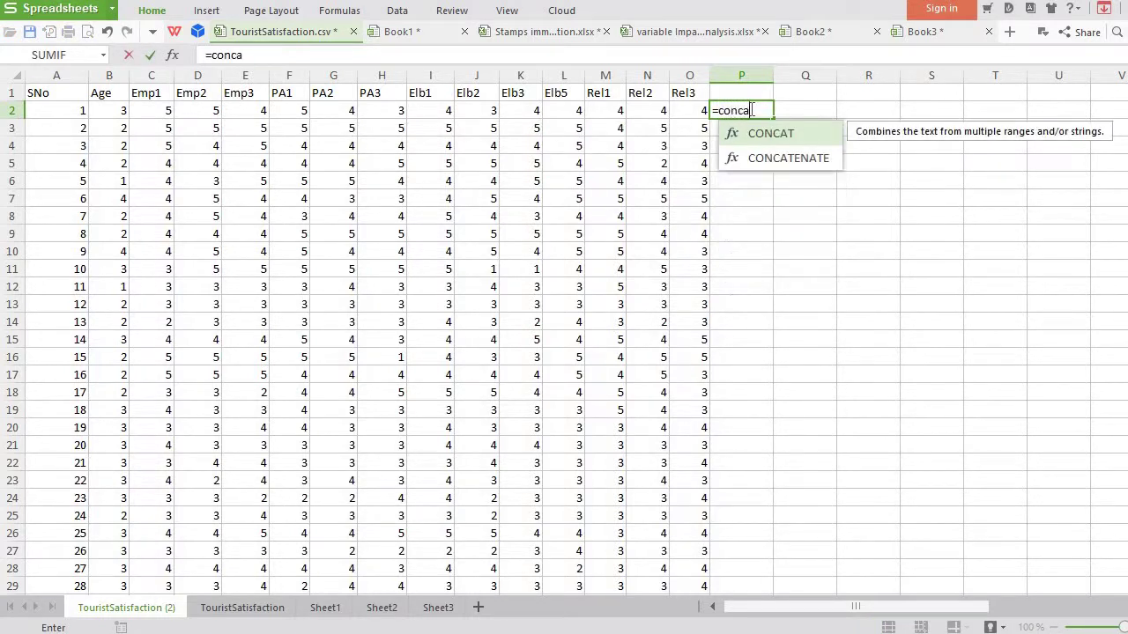
type("tenate")
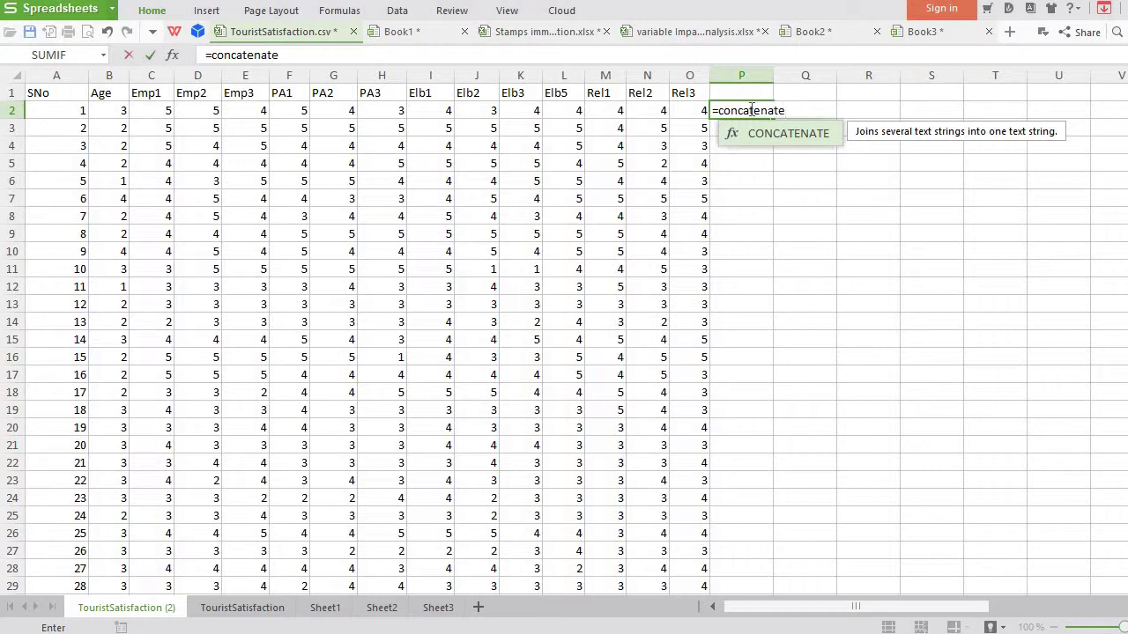
type("(")
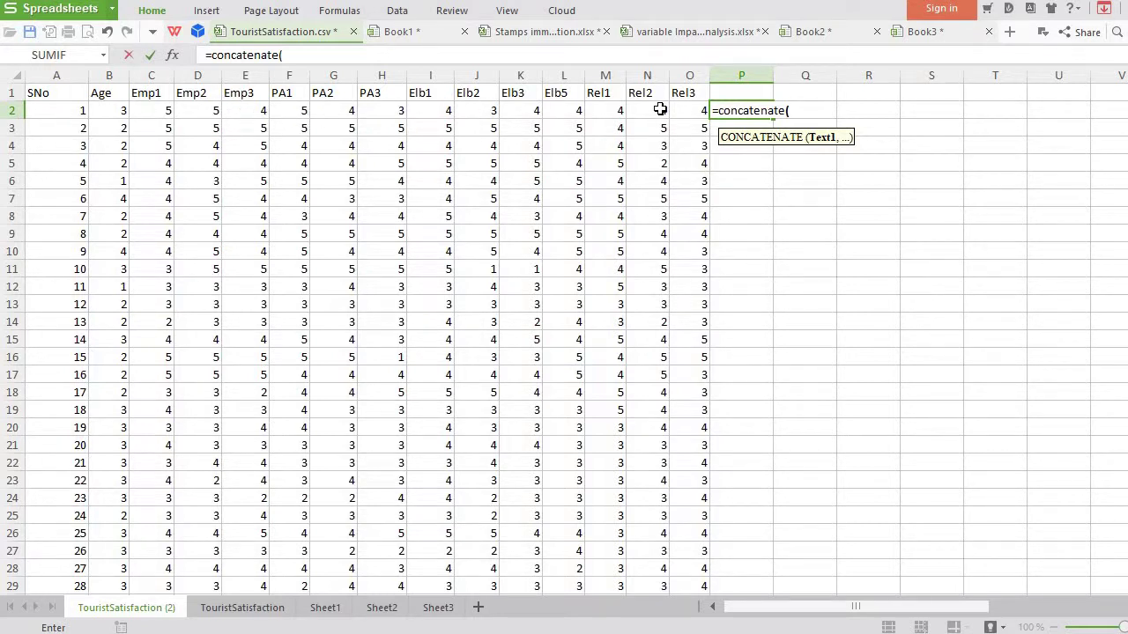
left_click(151, 110)
type(",")
left_click(197, 110)
type(",")
left_click(245, 110)
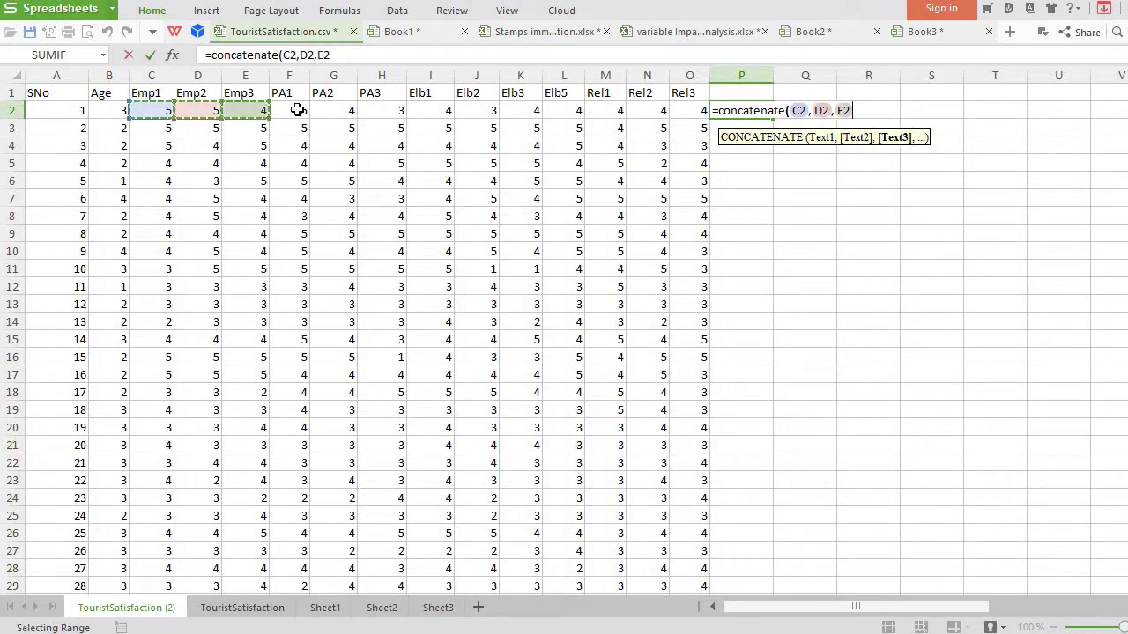
type(",")
left_click(289, 110)
type(",")
left_click(331, 110)
type(",")
left_click(392, 110)
type(",")
left_click(433, 110)
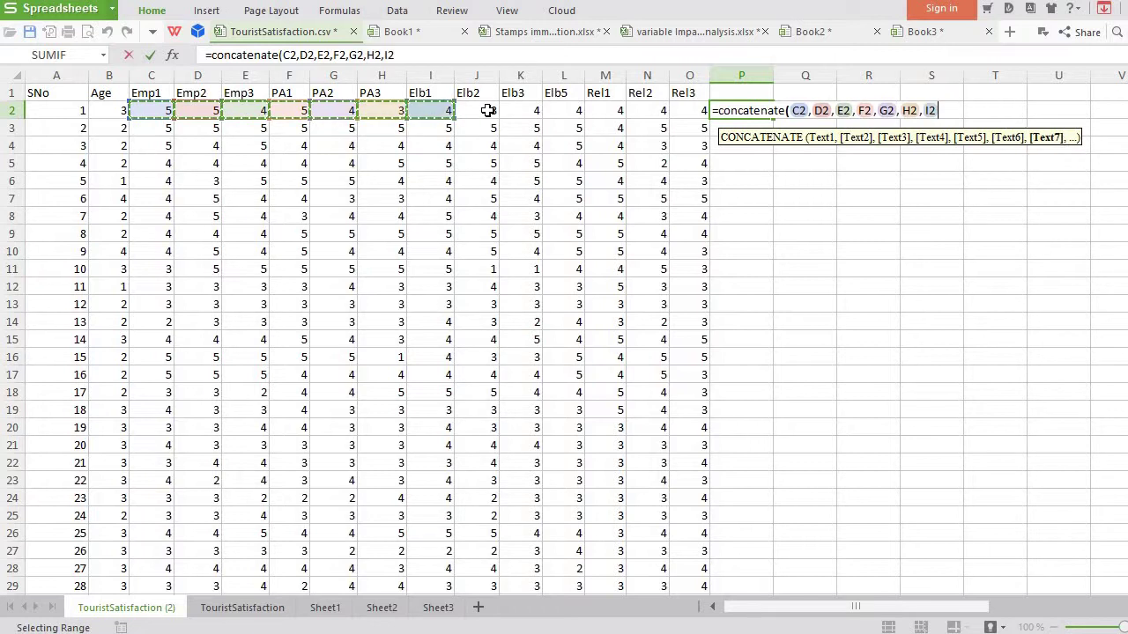
type(",")
left_click(484, 110)
type(",")
left_click(520, 110)
type(",")
left_click(564, 110)
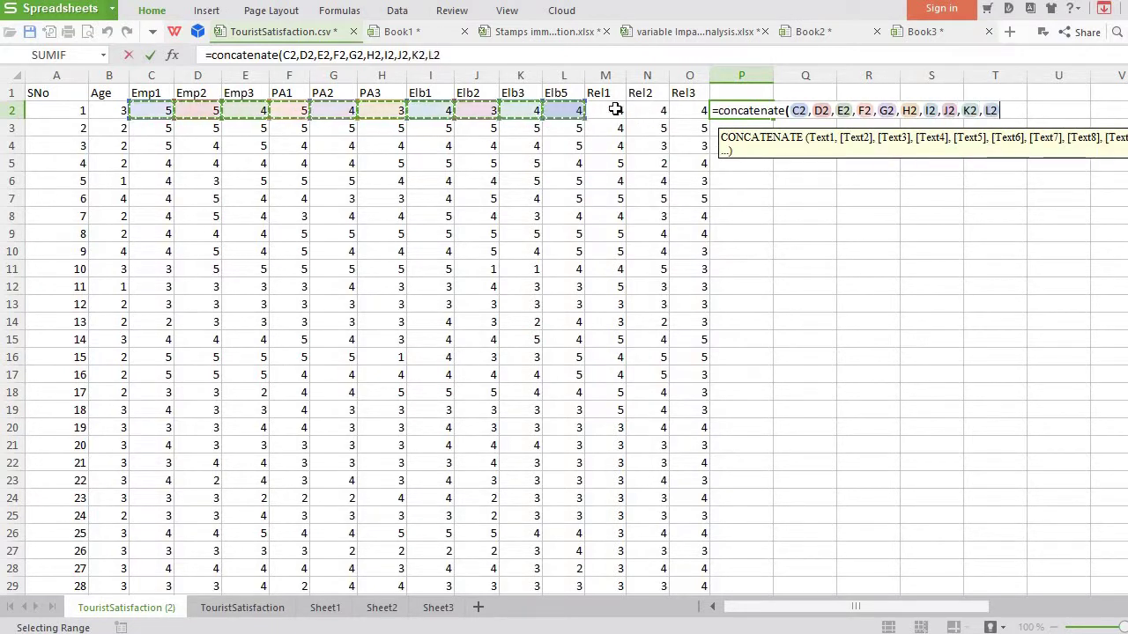
type(",")
left_click(610, 110)
type(",")
left_click(653, 107)
type(",")
left_click(692, 109)
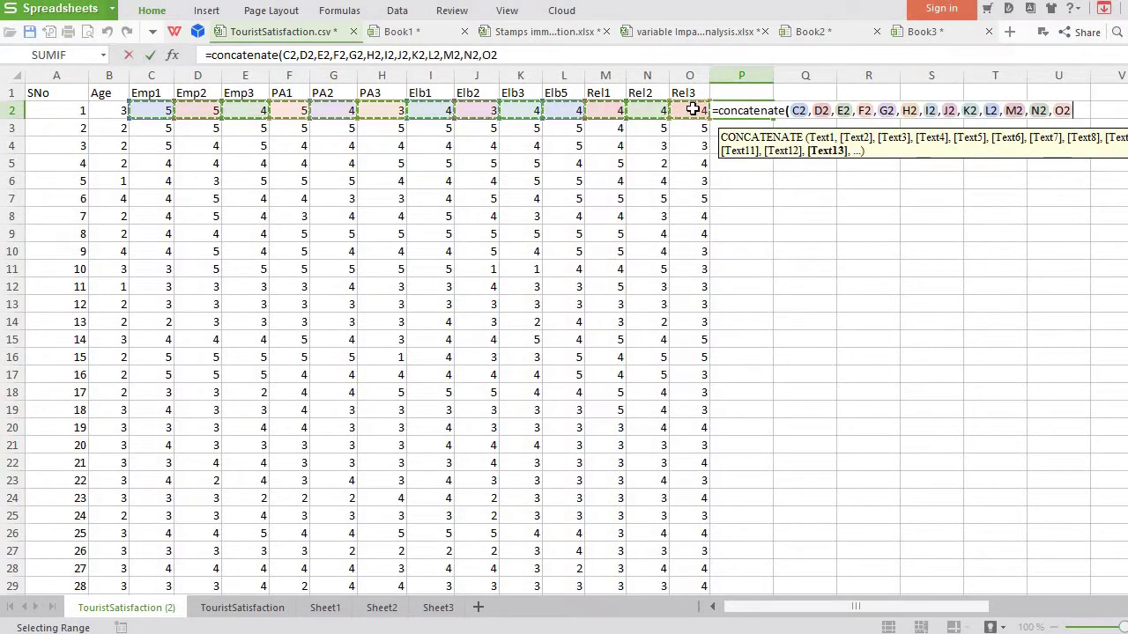
type(")")
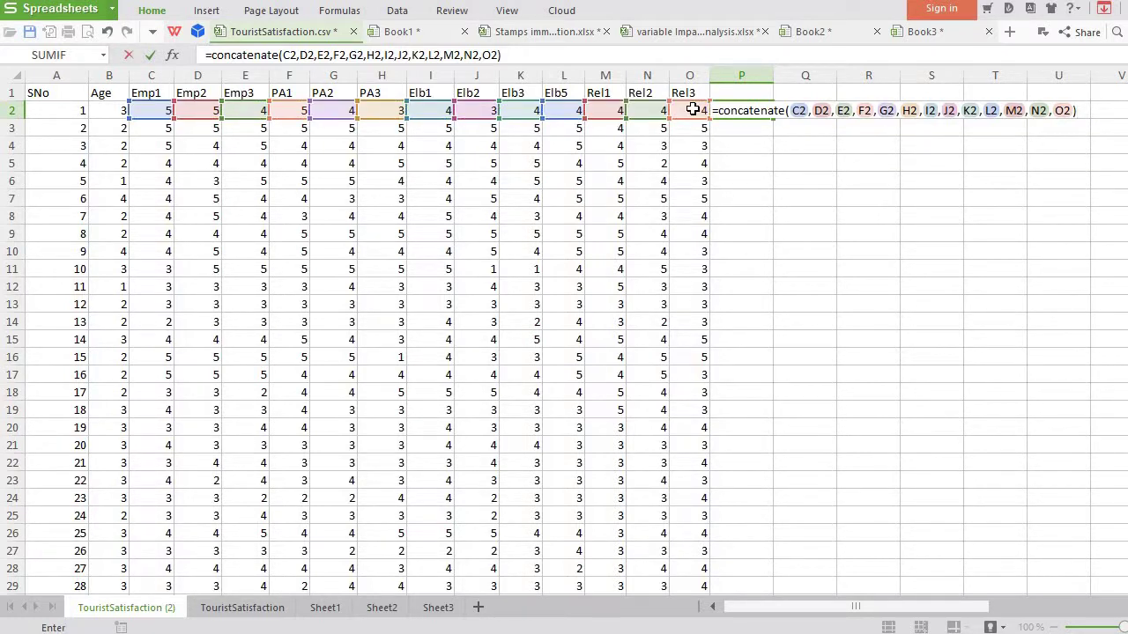
key("Return")
left_click(746, 111)
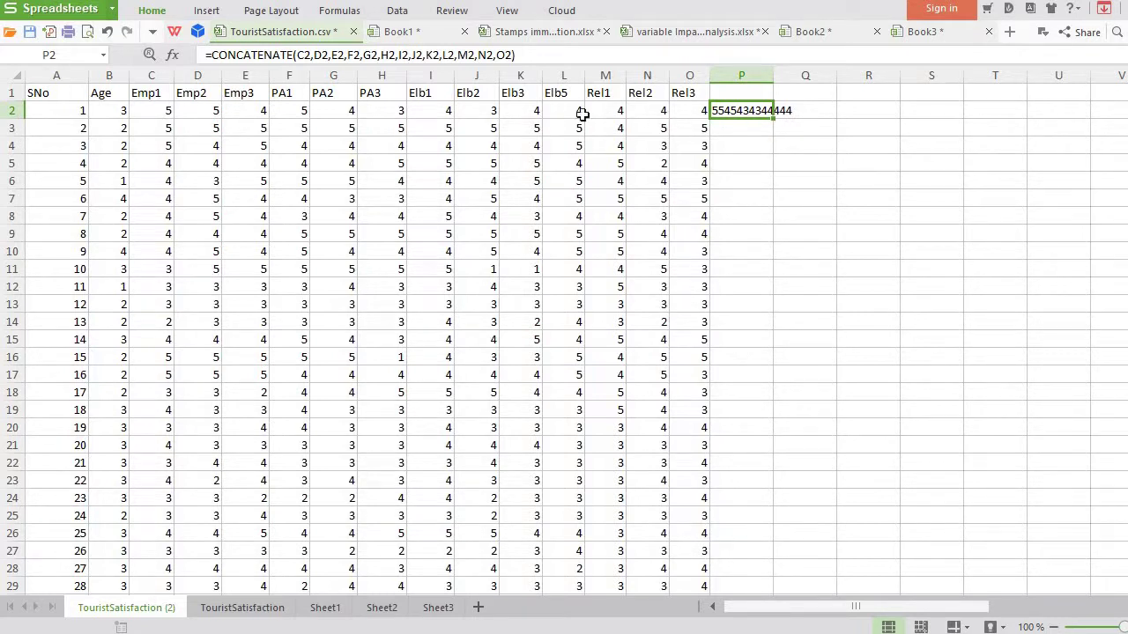
Step: Copy the P2 CONCATENATE formula down column P to row 218
key("ctrl+c")
left_click(741, 181, "shift")
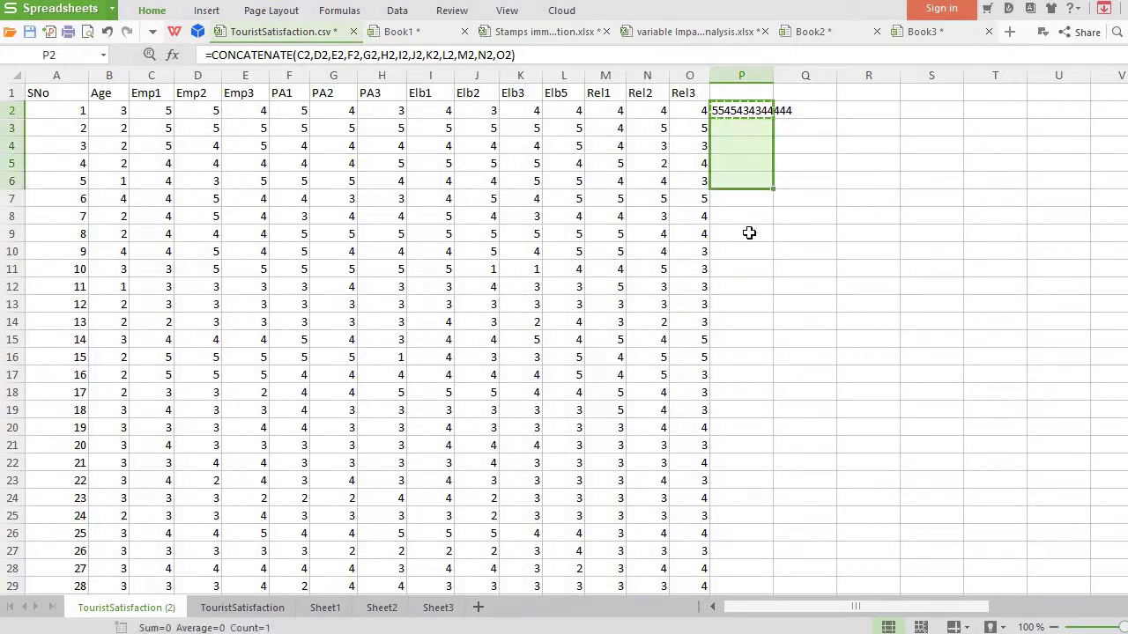
key("shift+Page_Down")
key("shift+Page_Down")
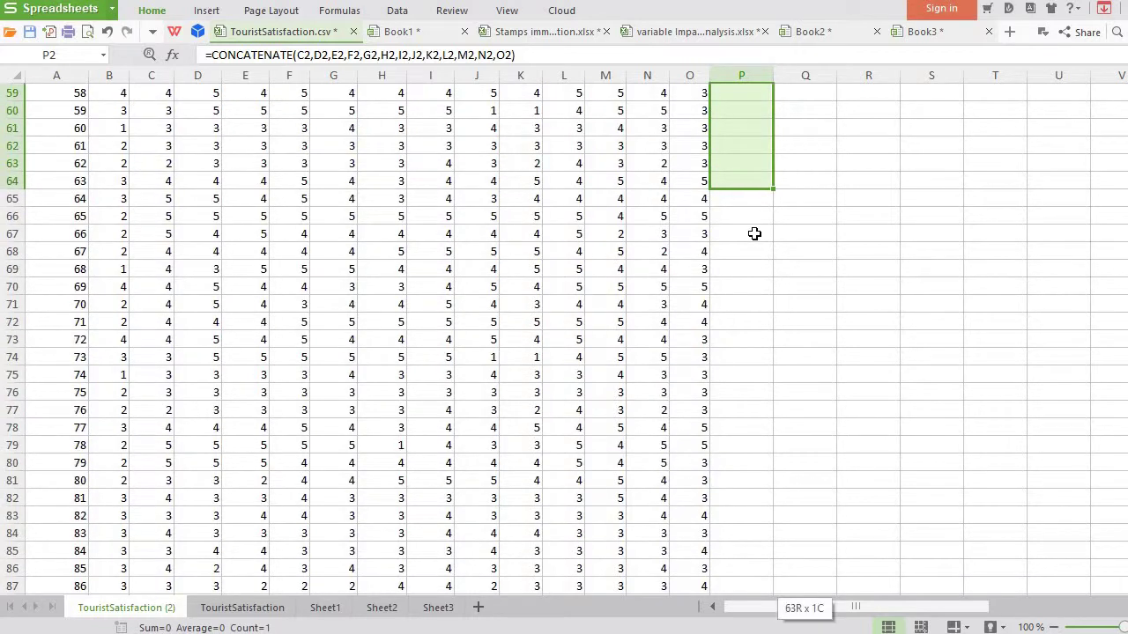
key("shift+Down")
key("shift+Page_Down")
key("shift+Page_Down")
key("shift+Page_Down")
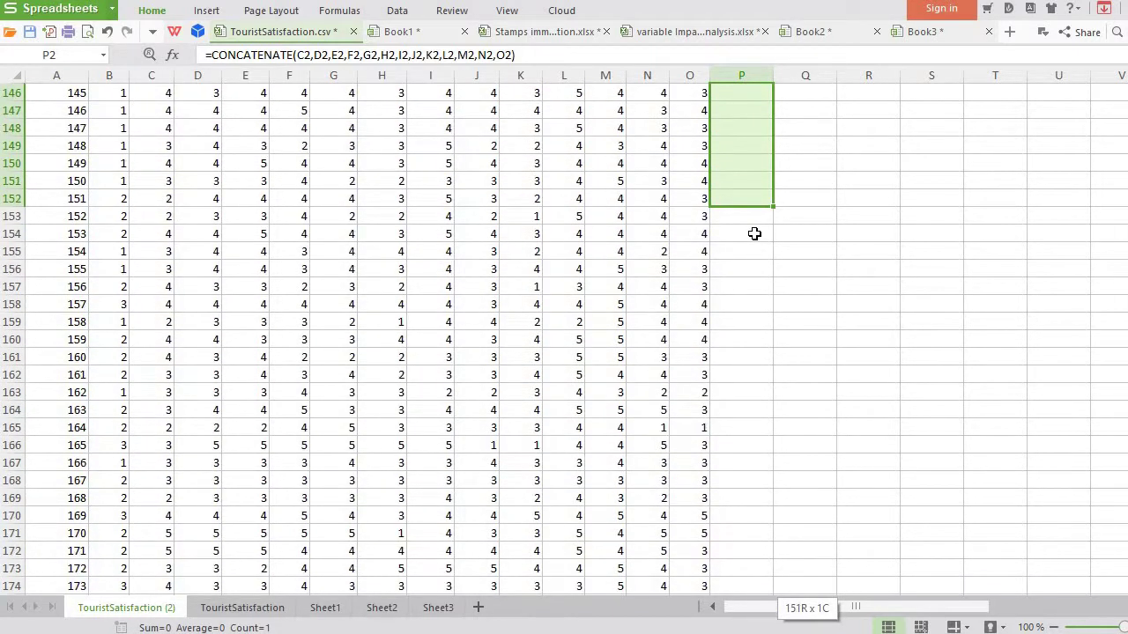
key("shift+Page_Down")
key("shift+Page_Down")
key("shift+Down")
key("shift+Down")
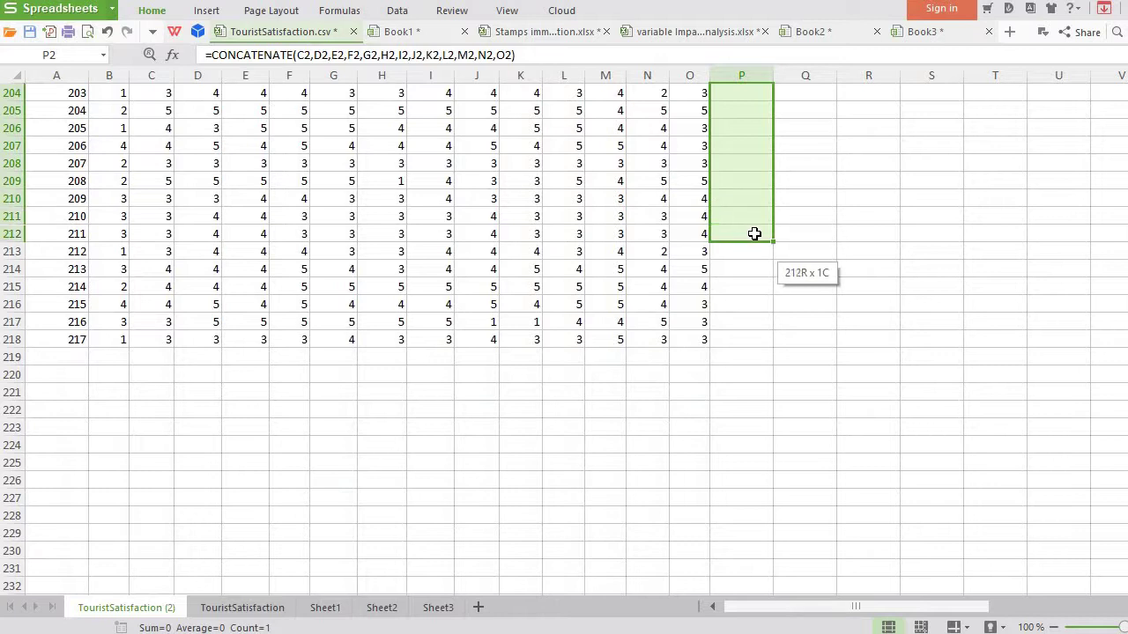
key("shift+Down")
key("shift+Down")
key("shift+Down")
key("shift+Down")
key("shift+Down")
key("ctrl+d")
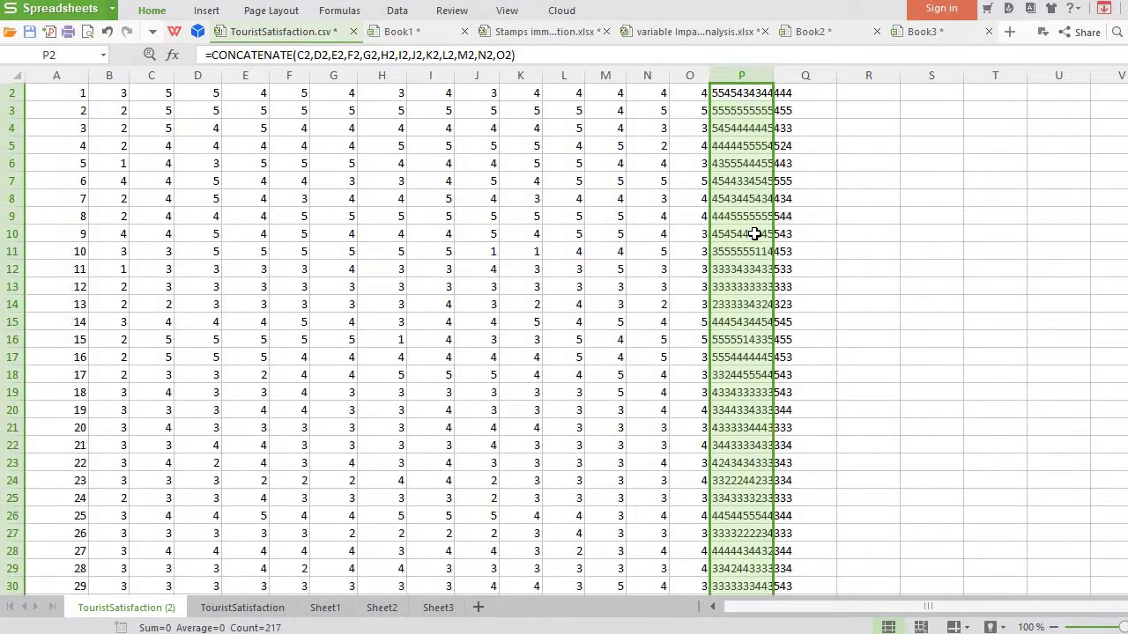
left_click(769, 128)
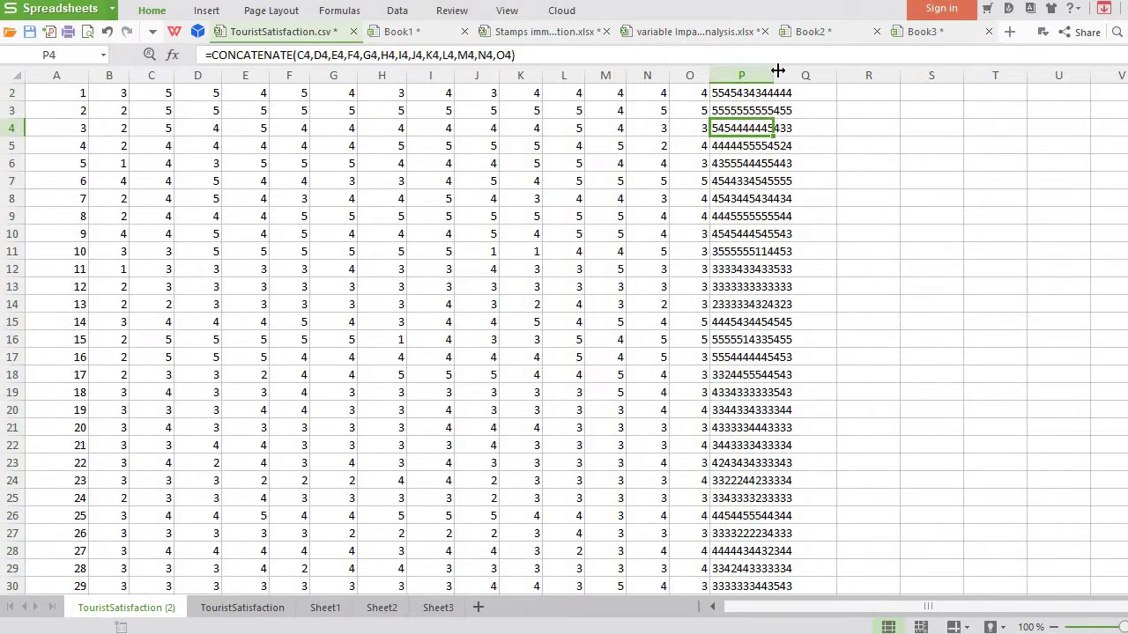
Step: Widen column P so the full joined score strings are visible
left_click_drag(782, 74, 809, 75)
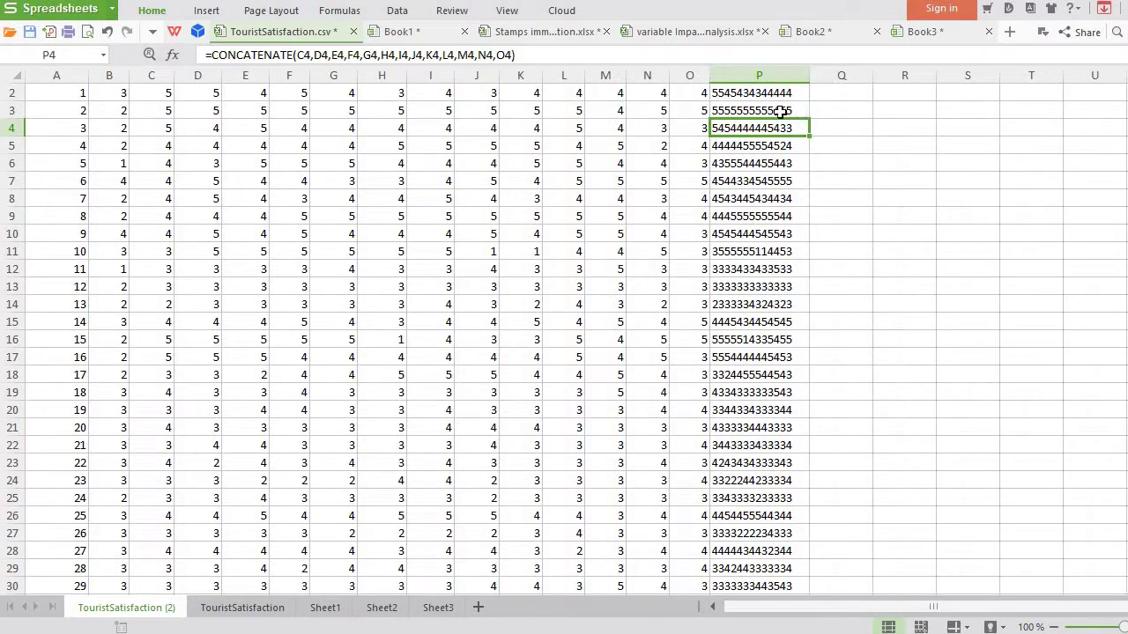
key("ctrl+Up")
left_click(780, 164)
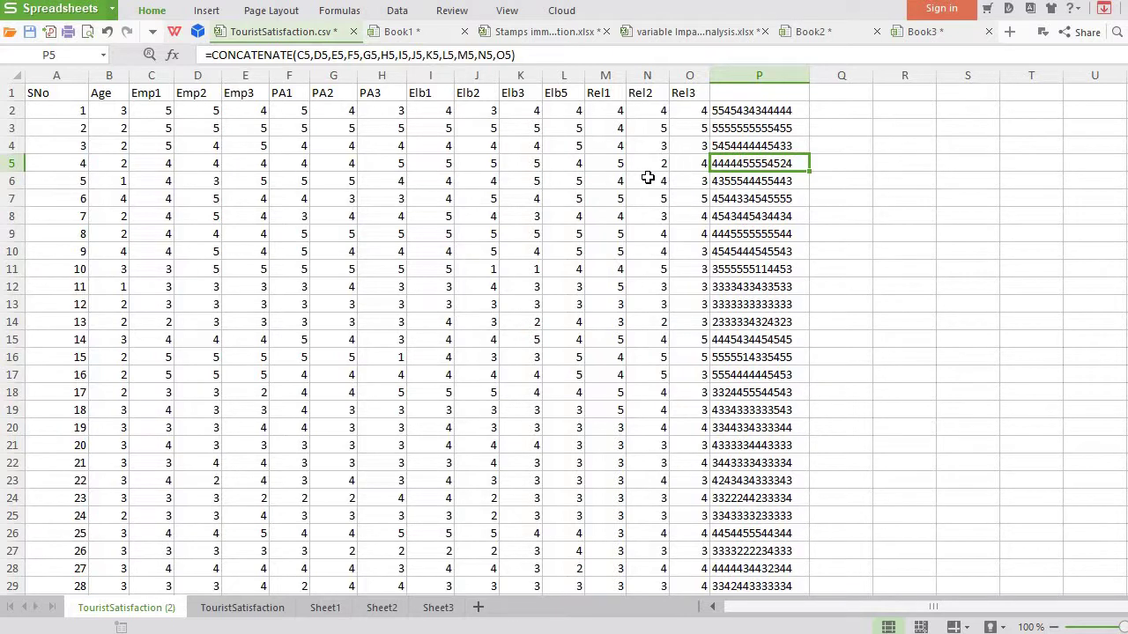
Step: Select P2:P218 to cover all the joined results
left_click(744, 110)
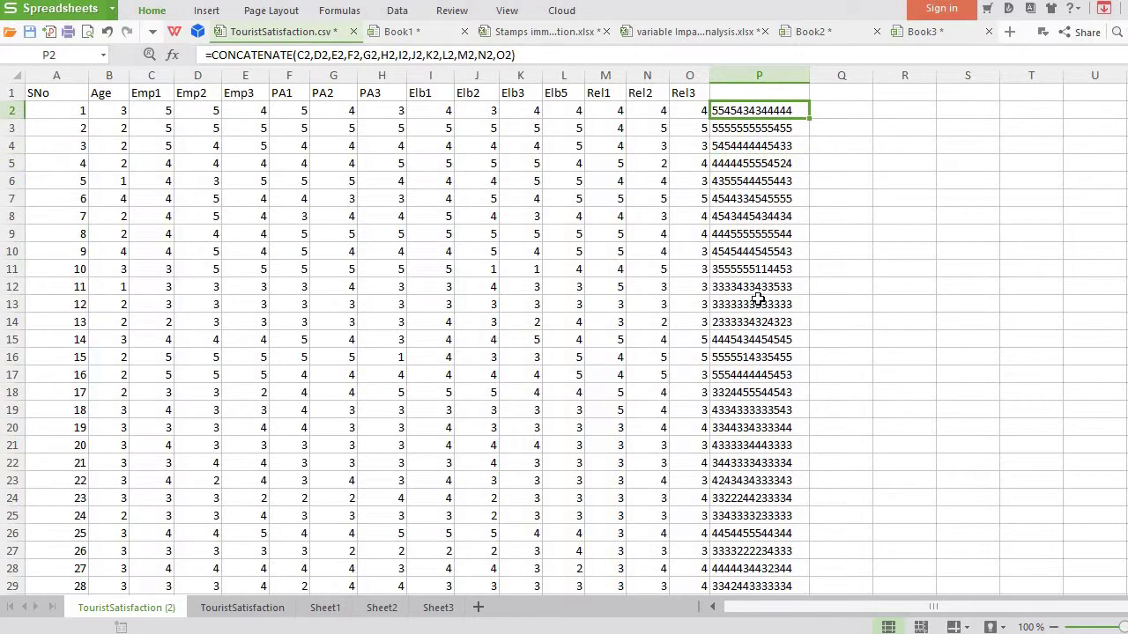
scroll(758, 301, "down", 20)
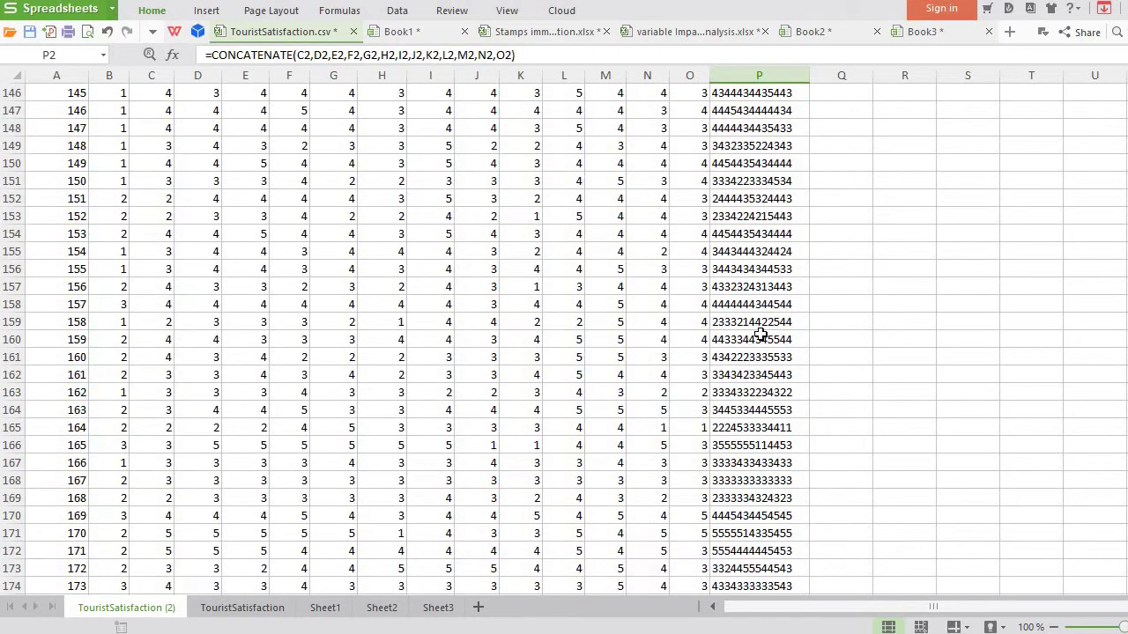
scroll(762, 340, "down", 20)
scroll(761, 335, "up", 10)
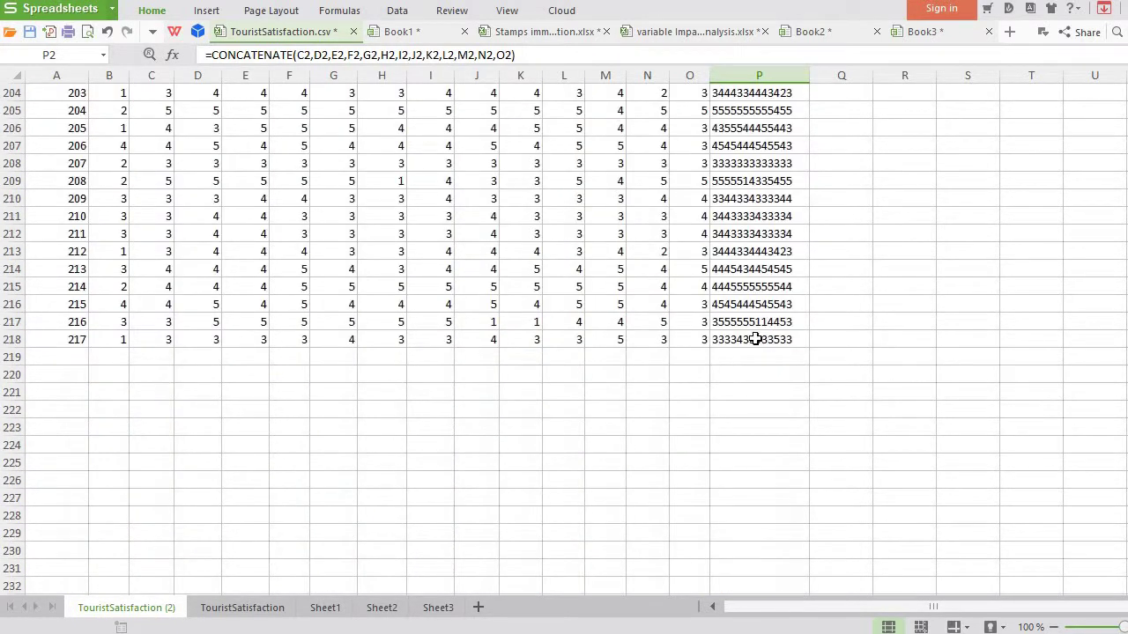
left_click(758, 339, "shift")
scroll(759, 337, "up", 20)
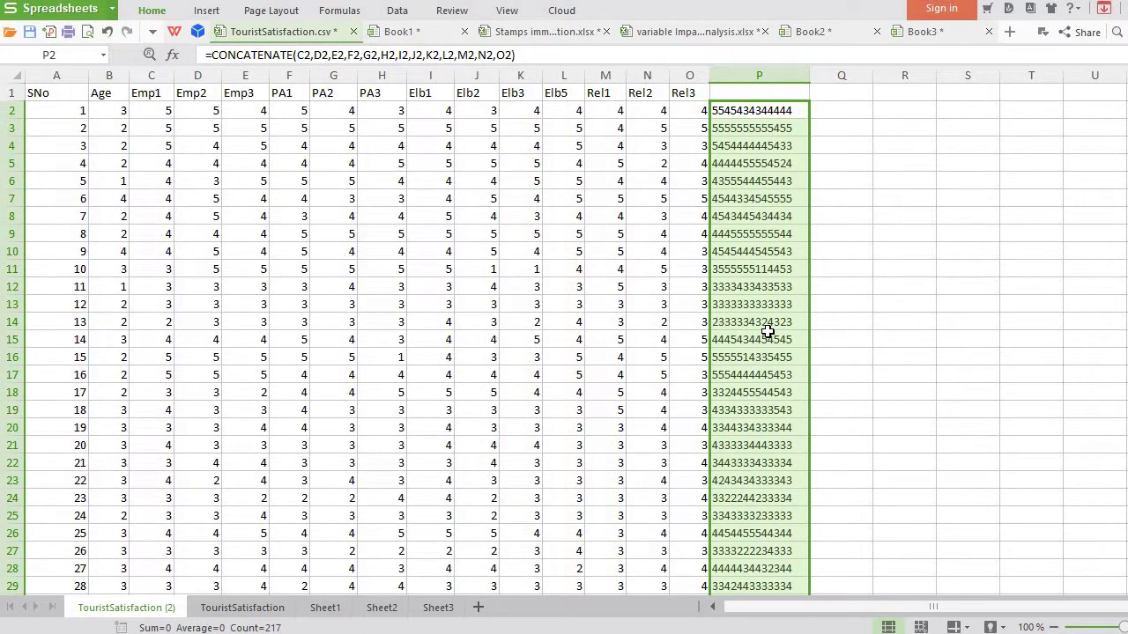
Step: Apply a Duplicate Values rule to column P with the default light red fill
left_click(154, 14)
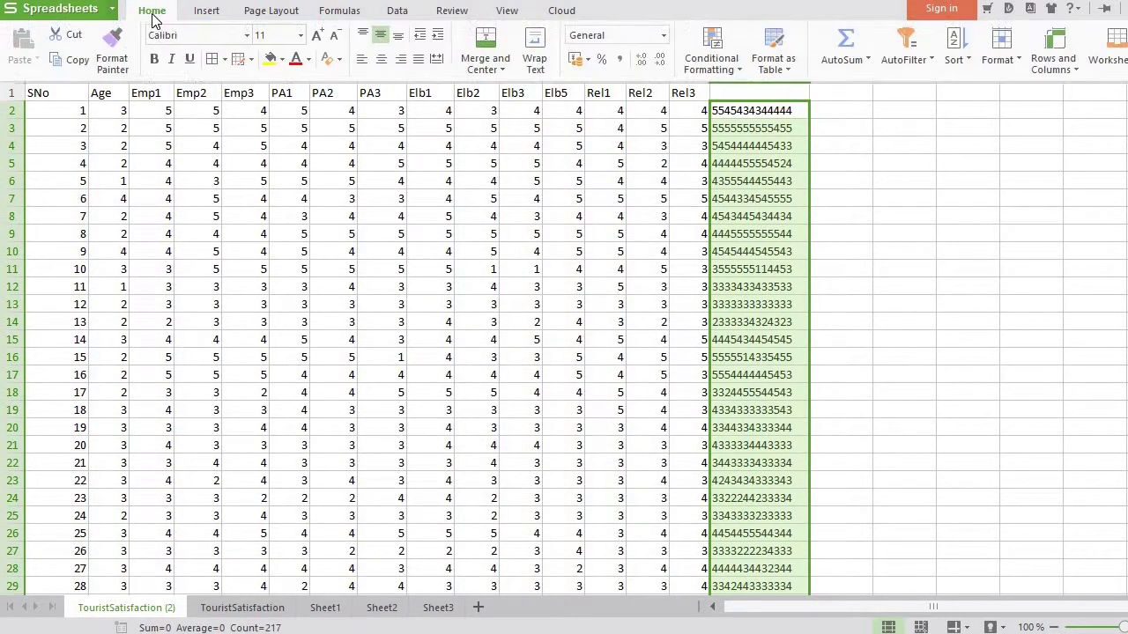
left_click(715, 67)
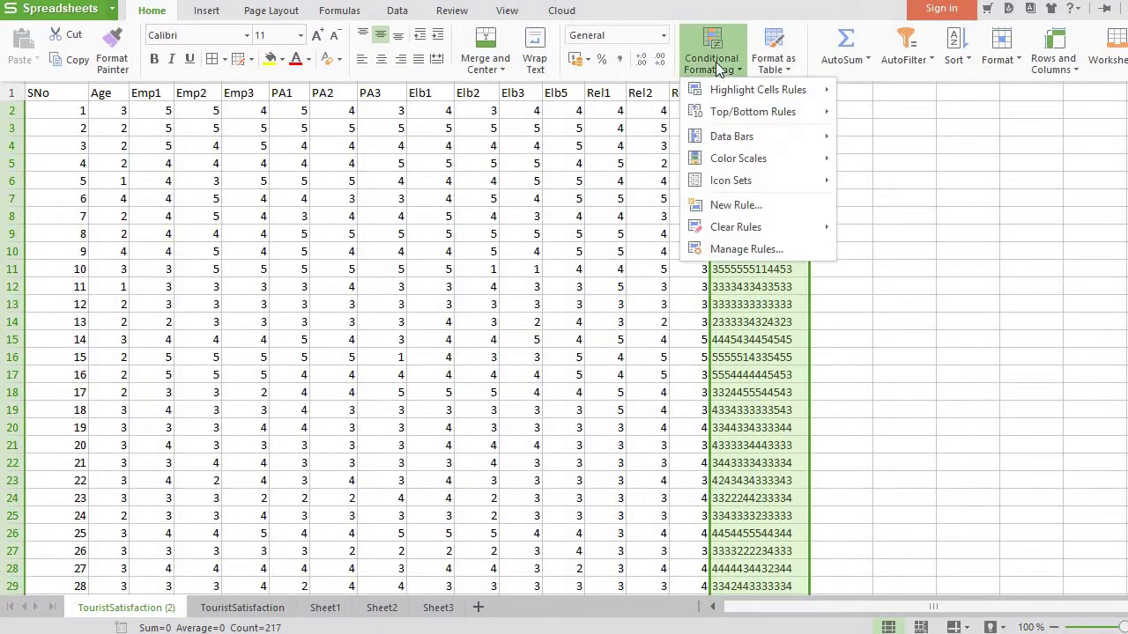
mouse_move(793, 94)
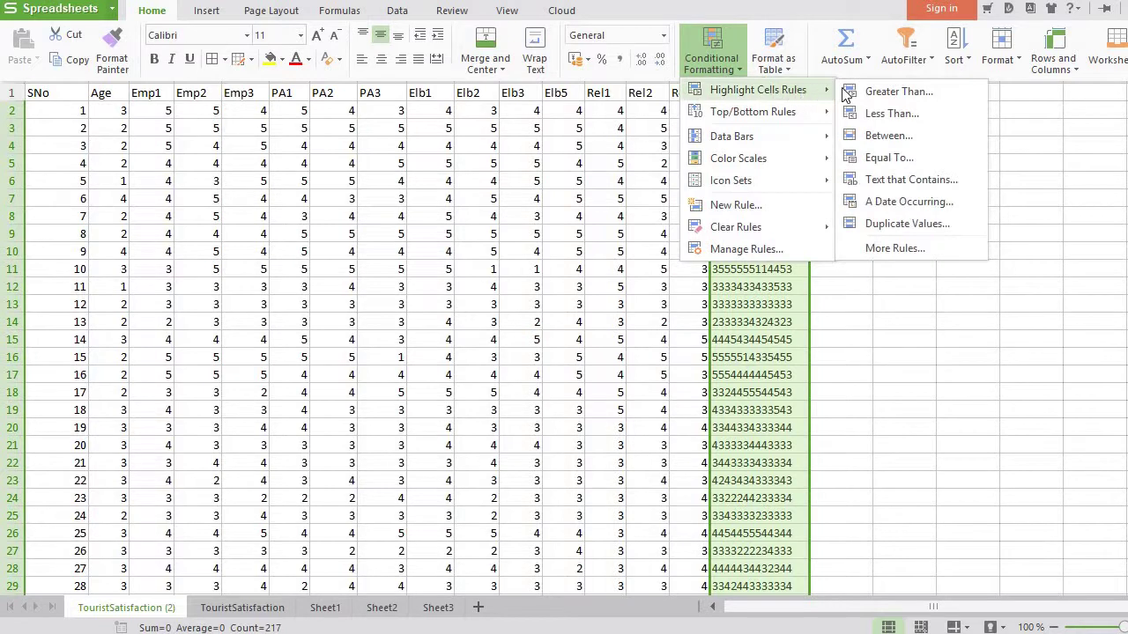
left_click(901, 227)
left_click(649, 338)
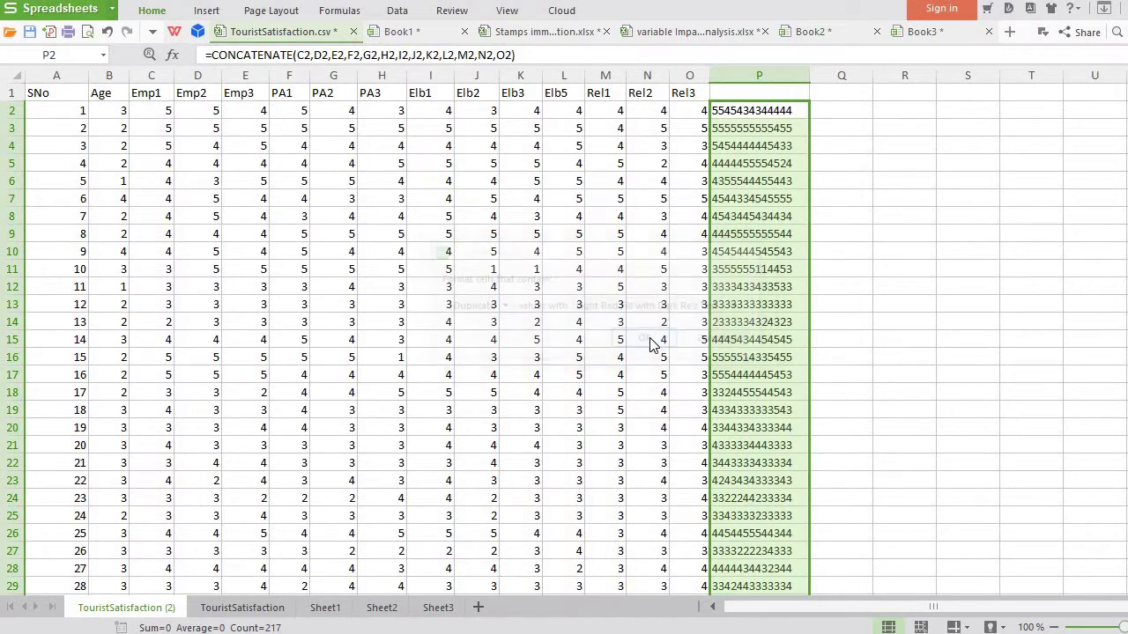
left_click(784, 214)
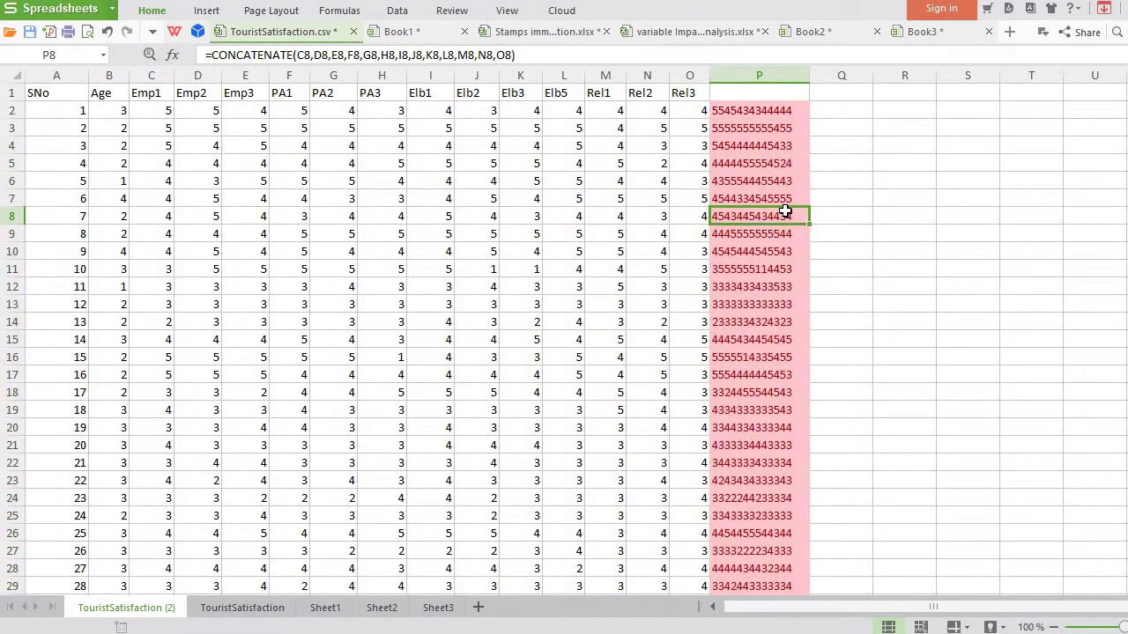
scroll(785, 212, "down", 20)
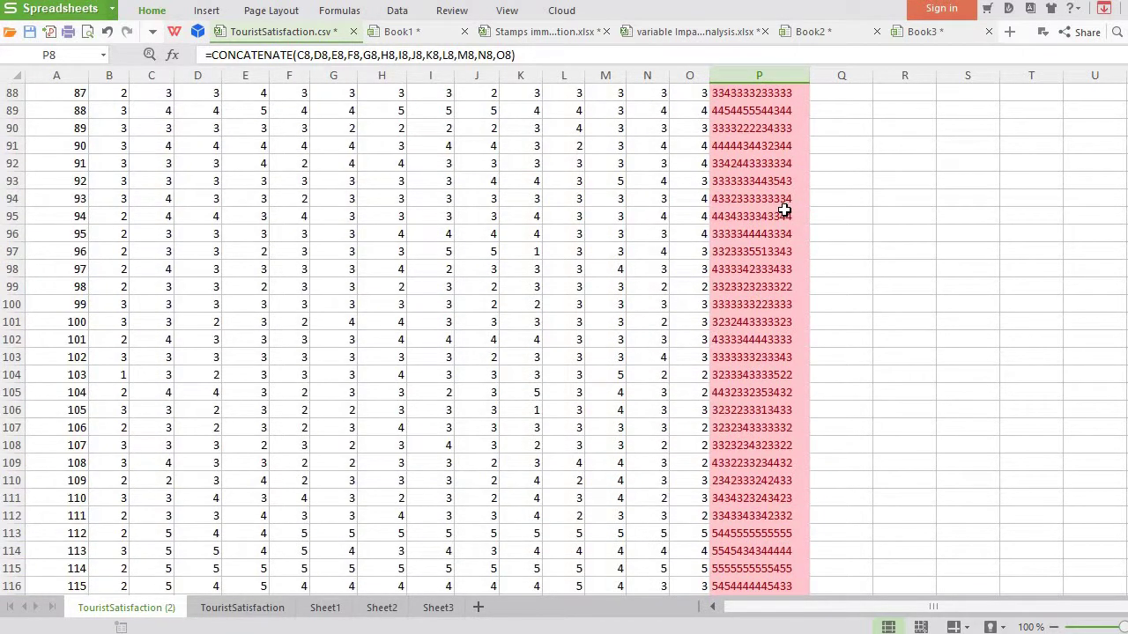
scroll(784, 212, "up", 20)
scroll(782, 213, "down", 19)
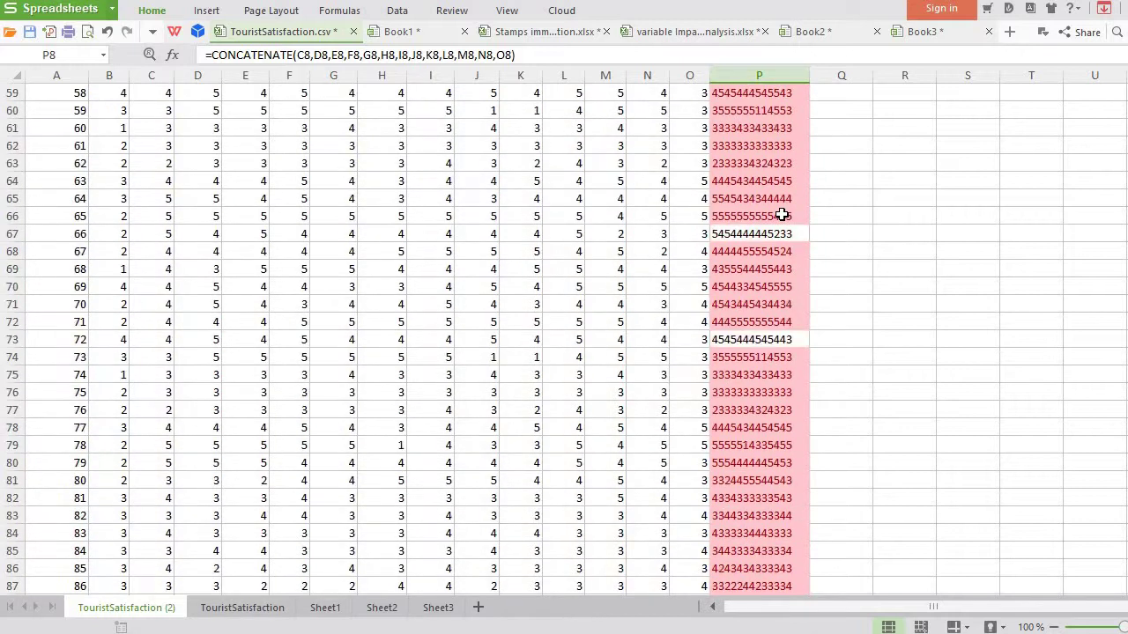
scroll(783, 214, "down", 20)
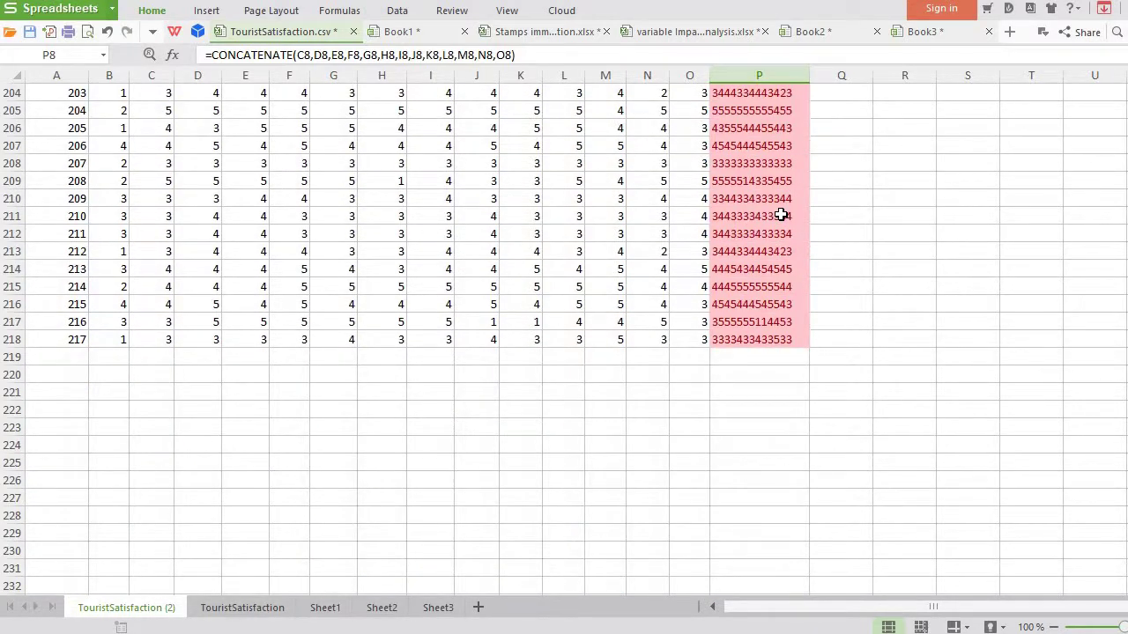
scroll(781, 214, "up", 20)
scroll(769, 194, "down", 10)
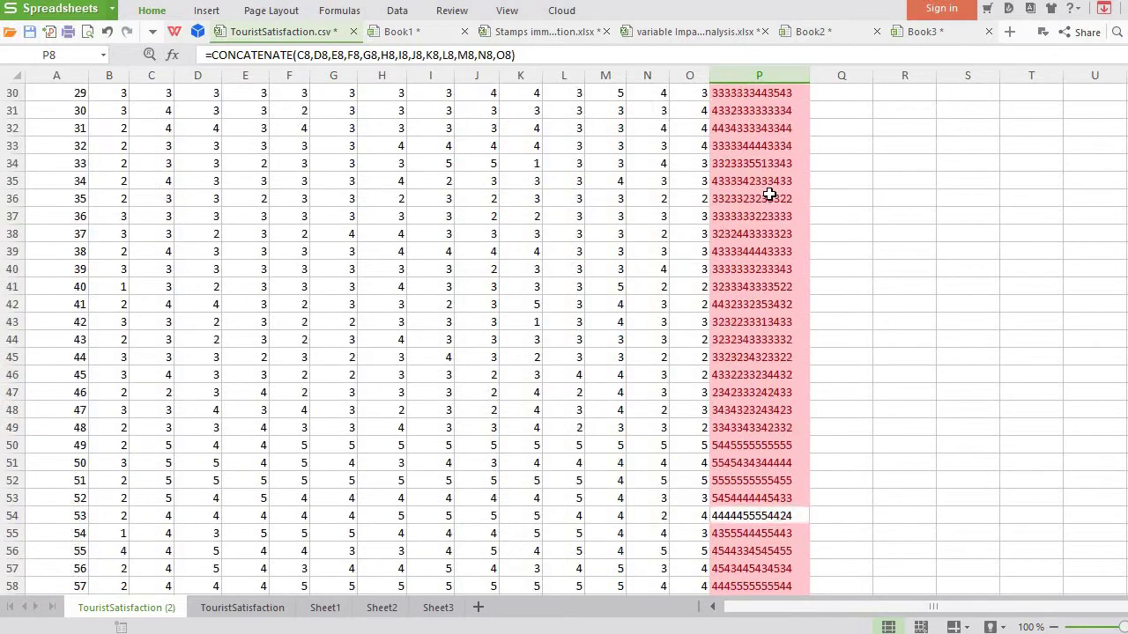
scroll(769, 194, "down", 20)
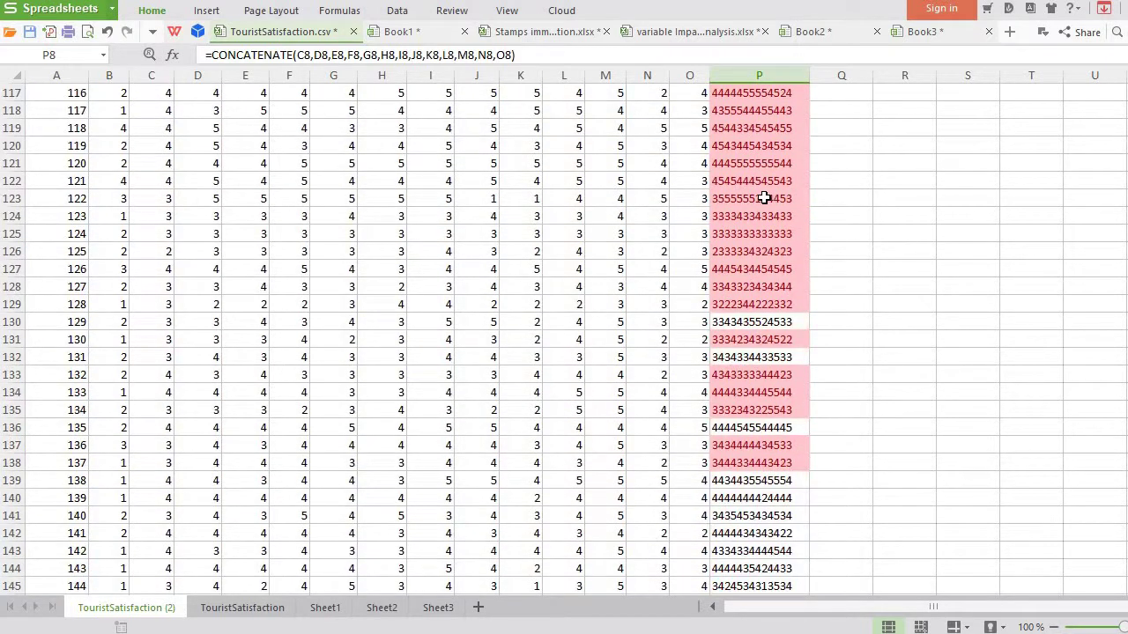
scroll(764, 198, "down", 20)
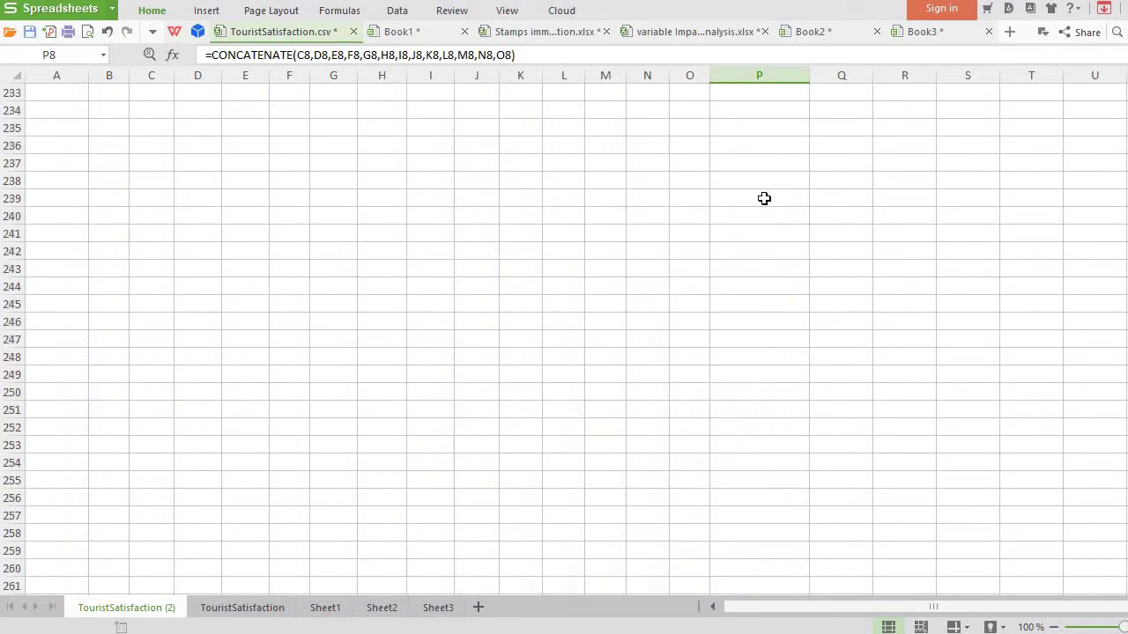
scroll(764, 198, "up", 20)
left_click(748, 150)
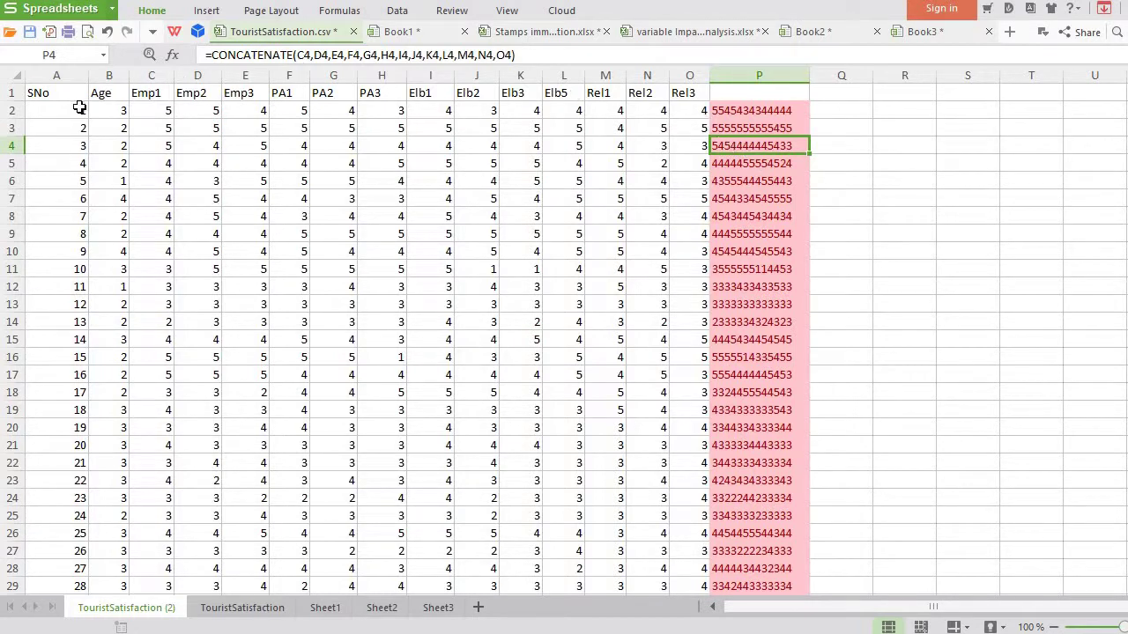
Step: Select the data block A2:P218 for sorting
left_click_drag(81, 110, 763, 264)
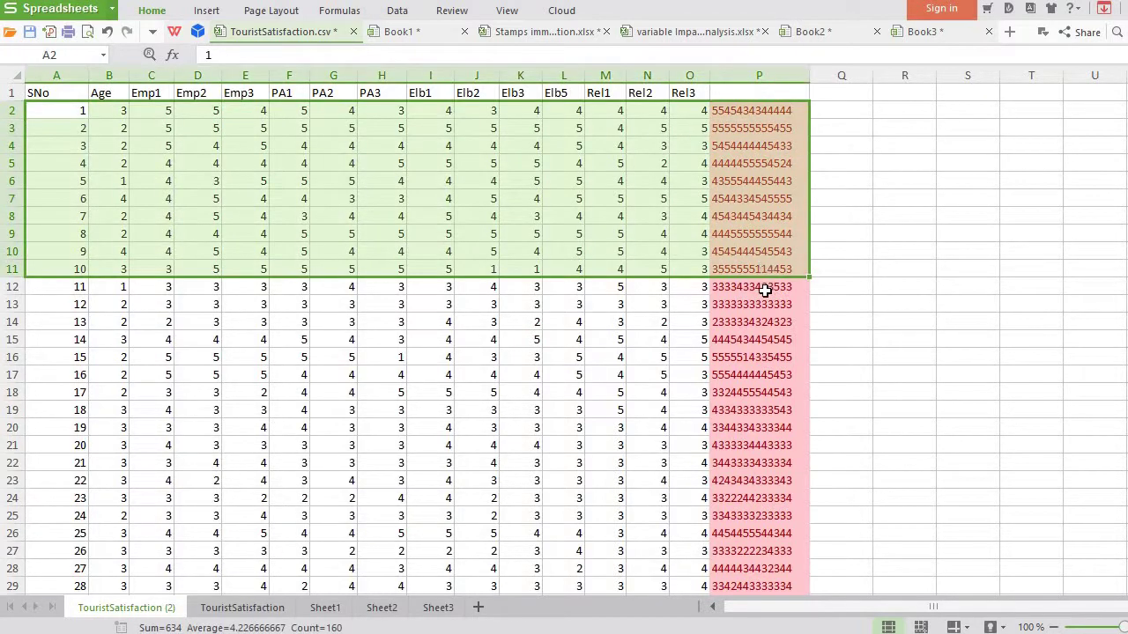
scroll(770, 299, "down", 20)
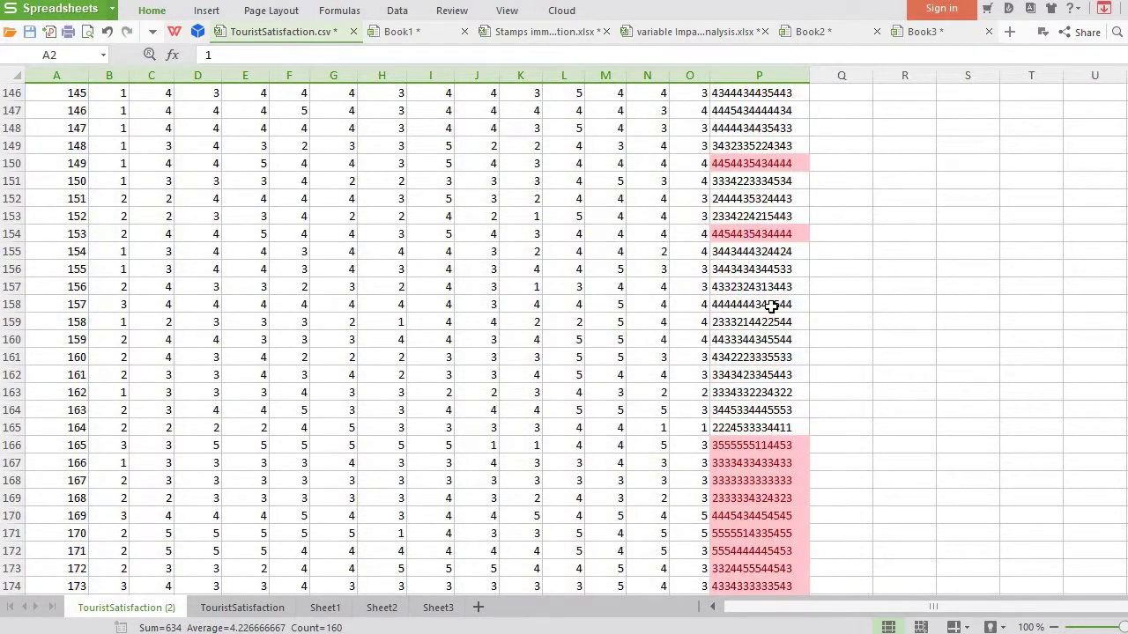
left_click(771, 336, "shift")
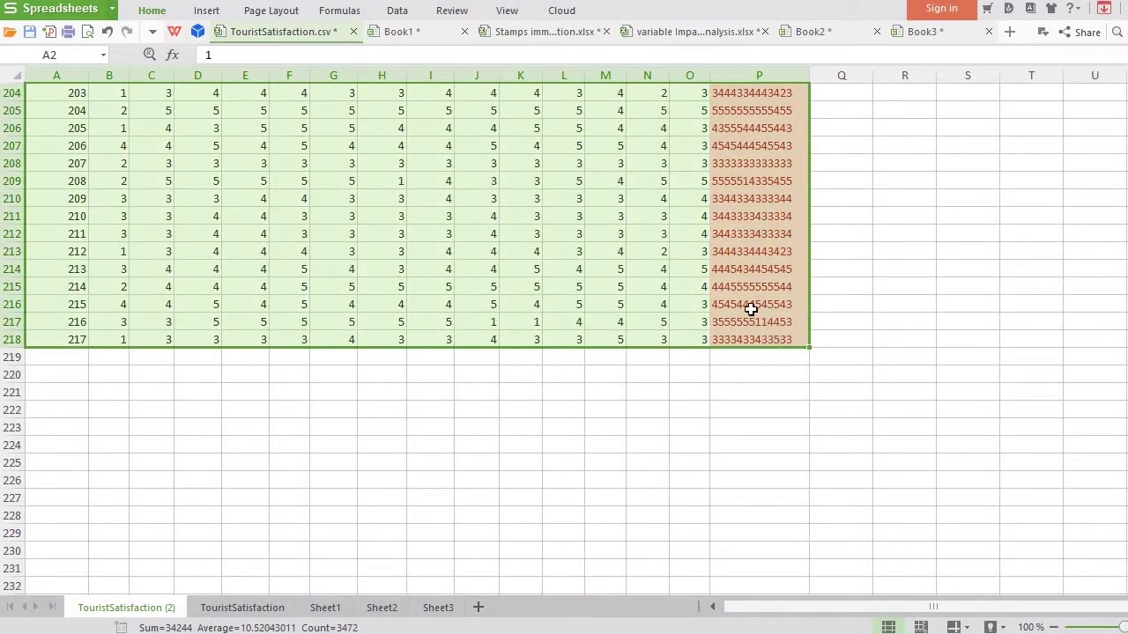
scroll(752, 301, "up", 20)
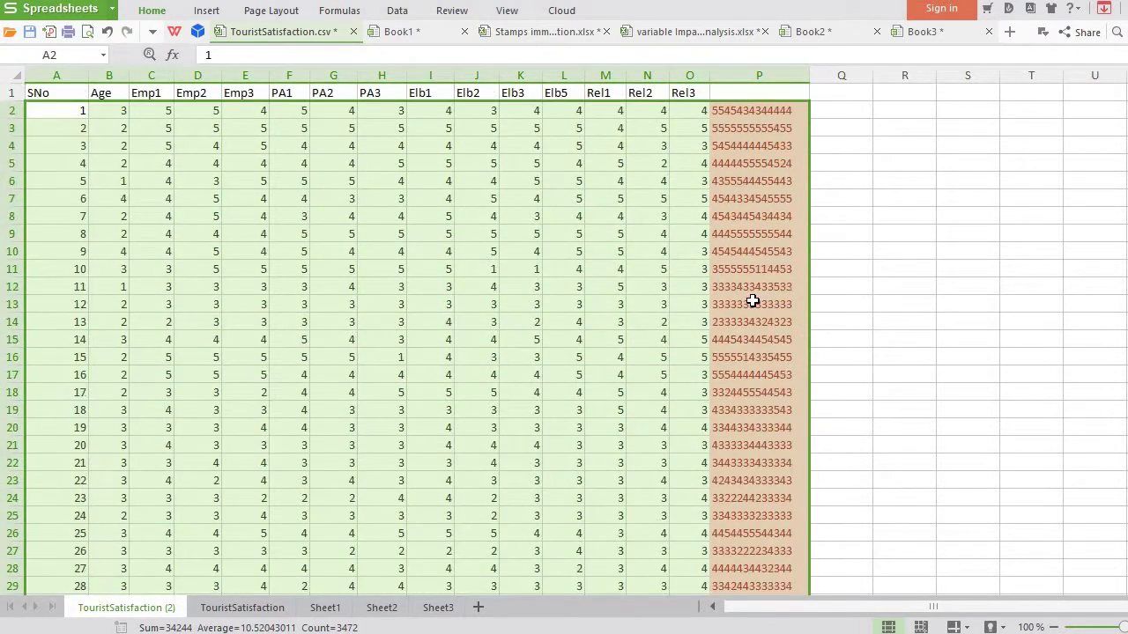
left_click(141, 12)
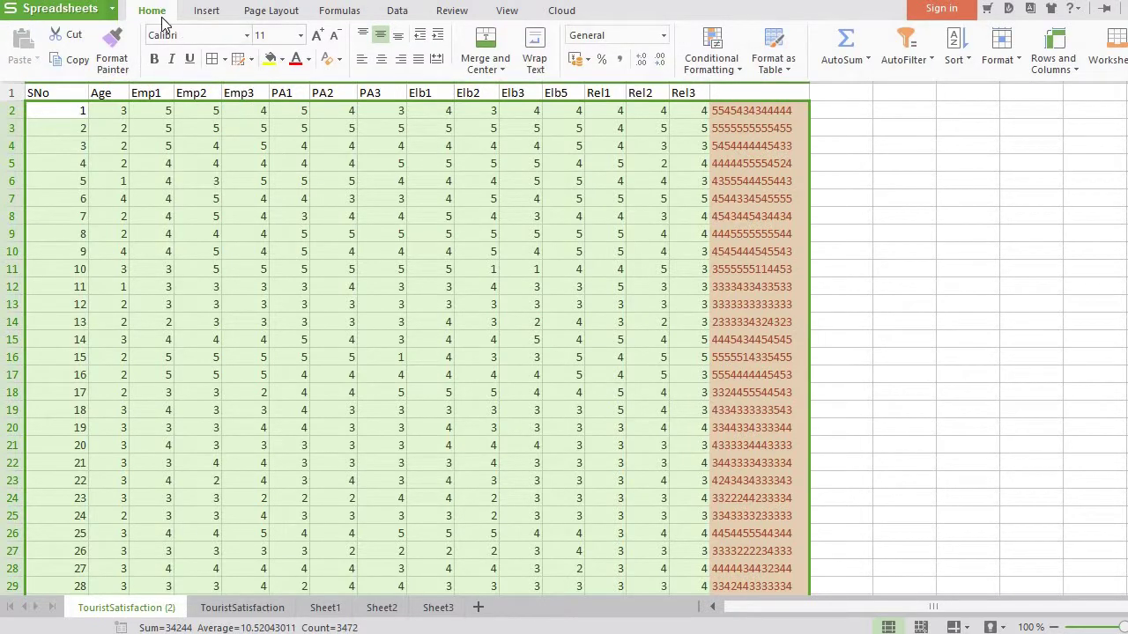
Step: Custom-sort the selected rows by column P values, smallest to largest
left_click(955, 62)
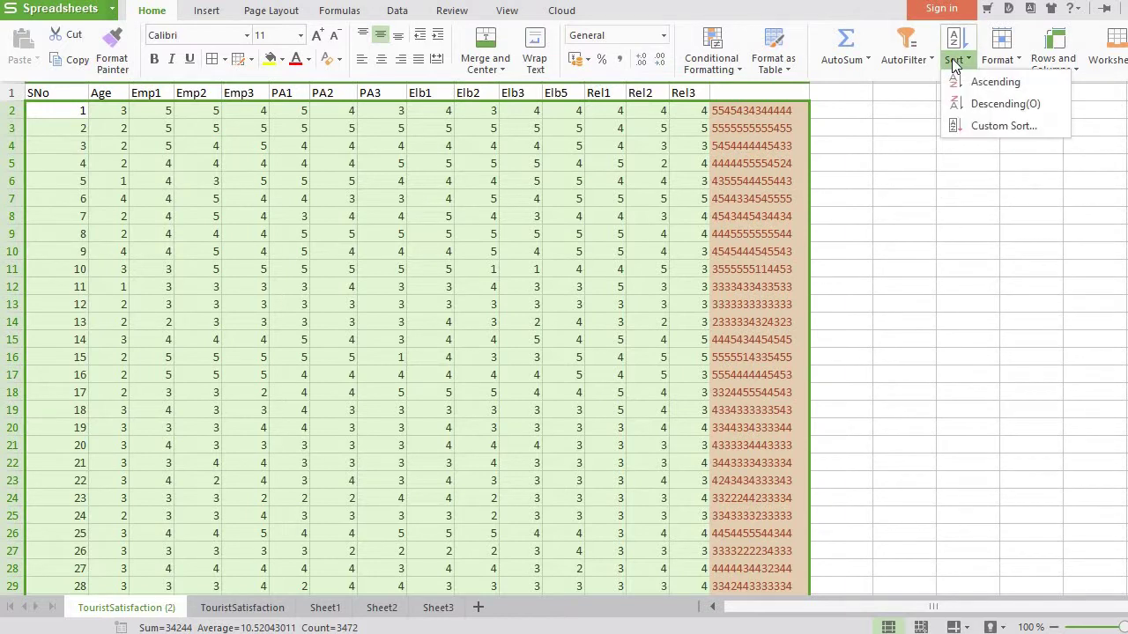
left_click(987, 126)
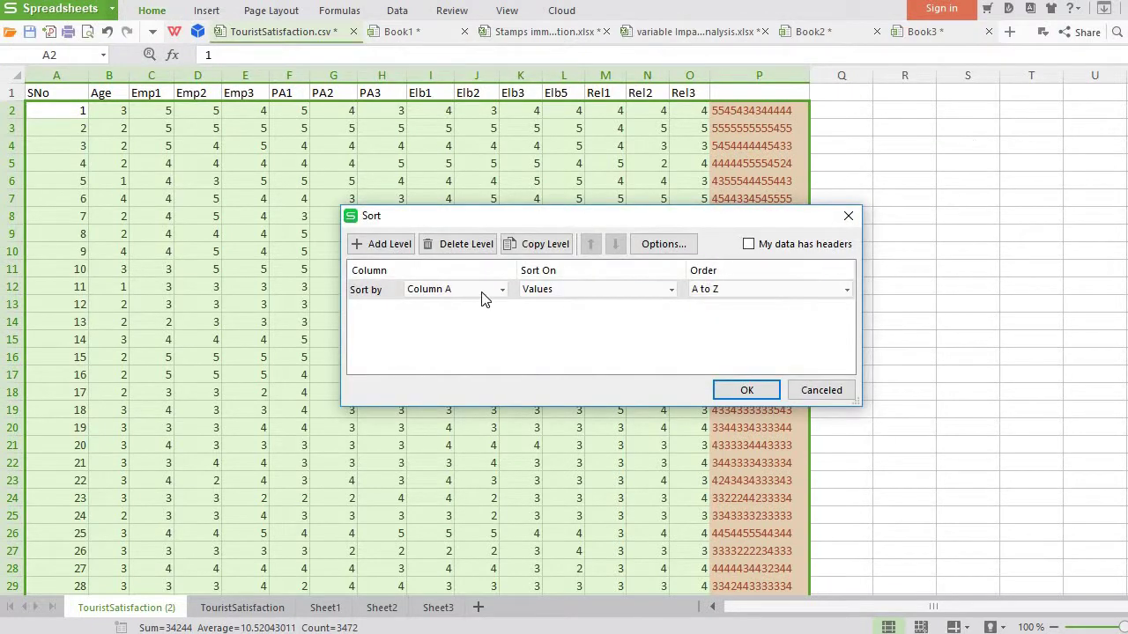
left_click(481, 292)
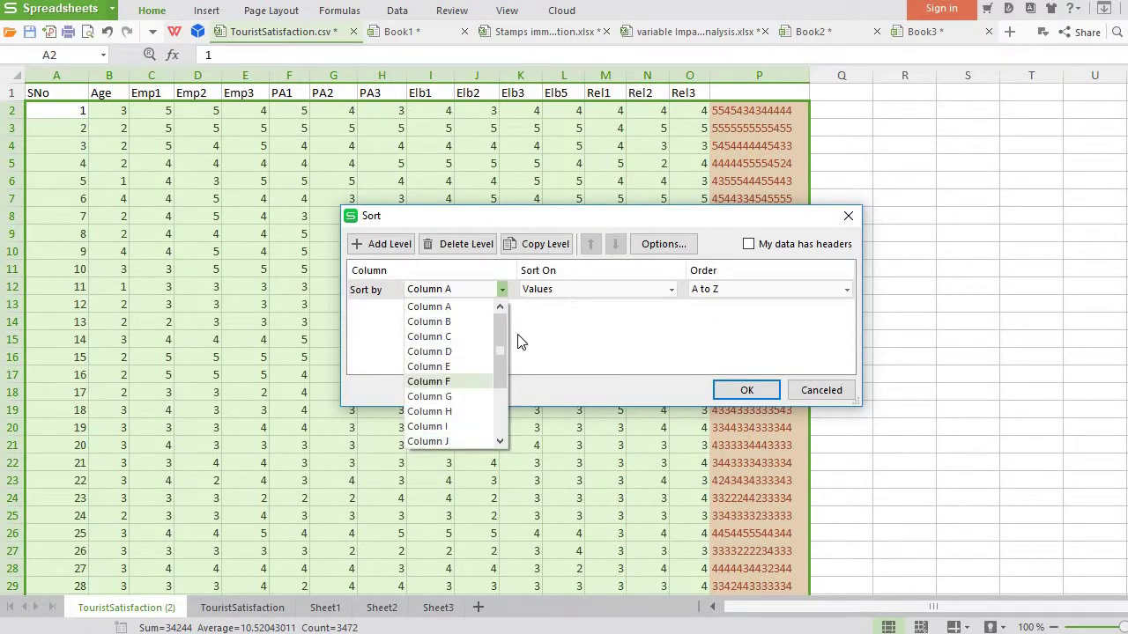
left_click_drag(499, 345, 495, 401)
left_click(443, 438)
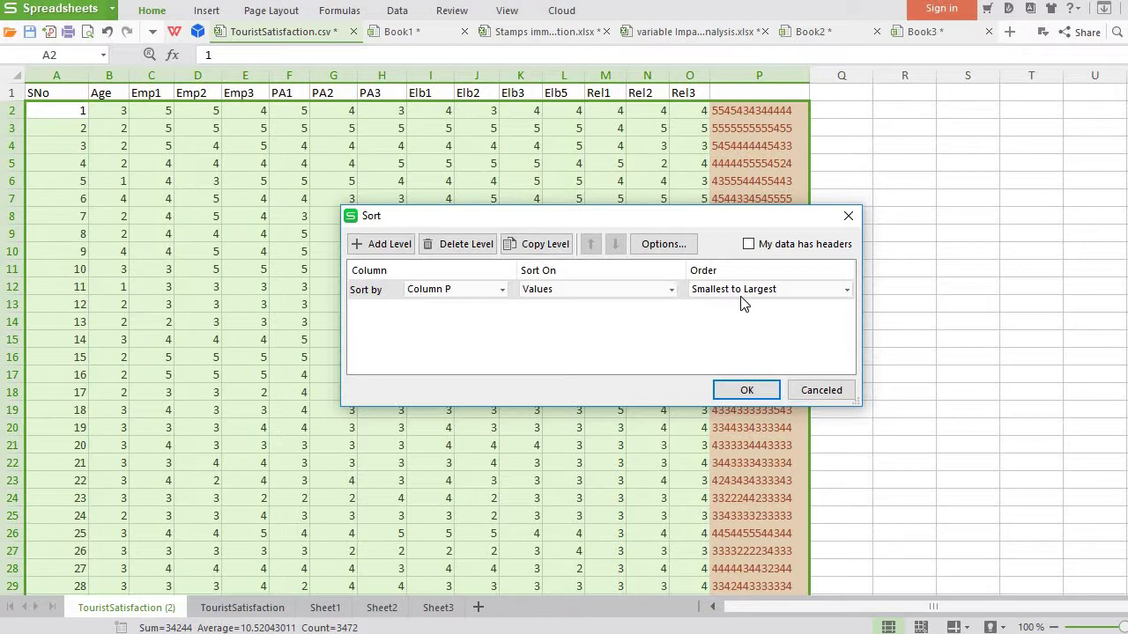
left_click(743, 391)
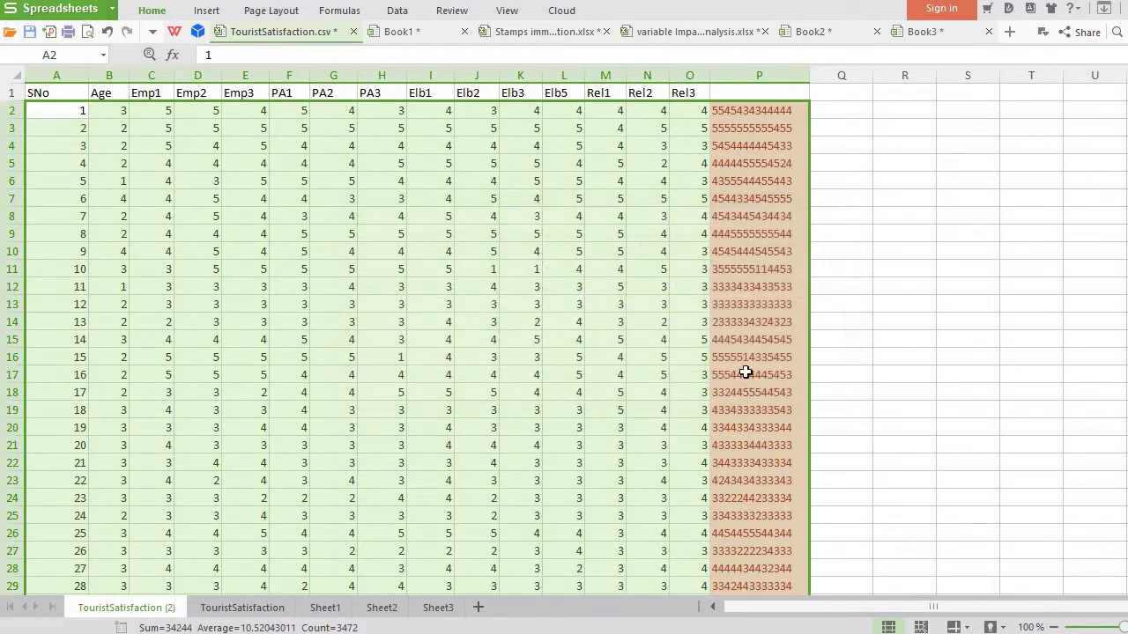
left_click(793, 164)
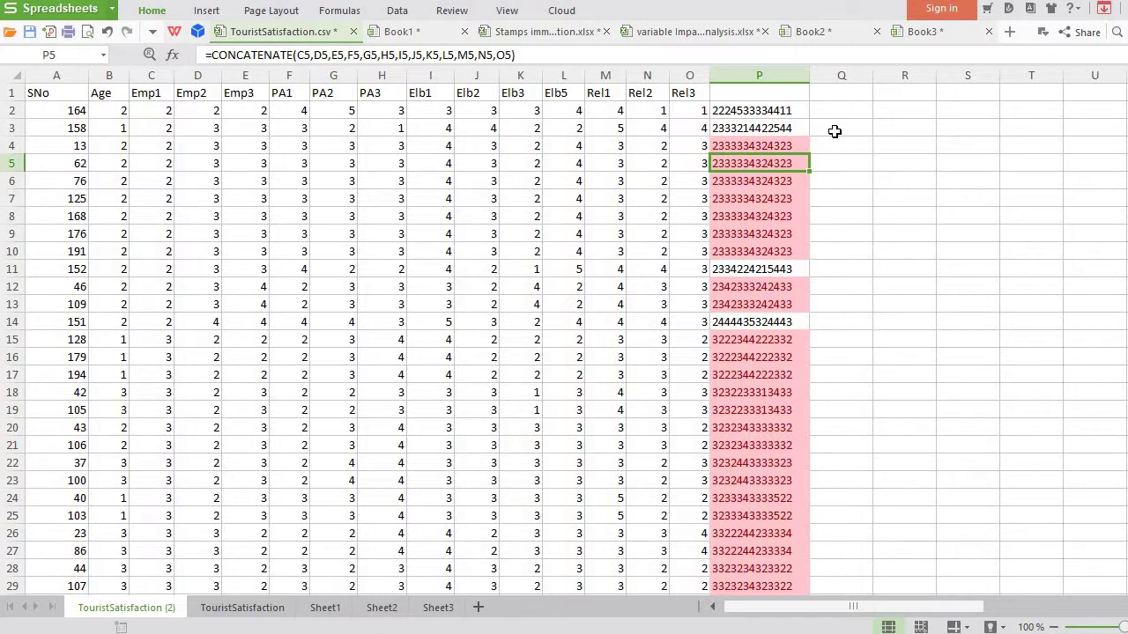
Step: Enter the difference formula =P5-P4 in Q5
key("Up")
key("Right")
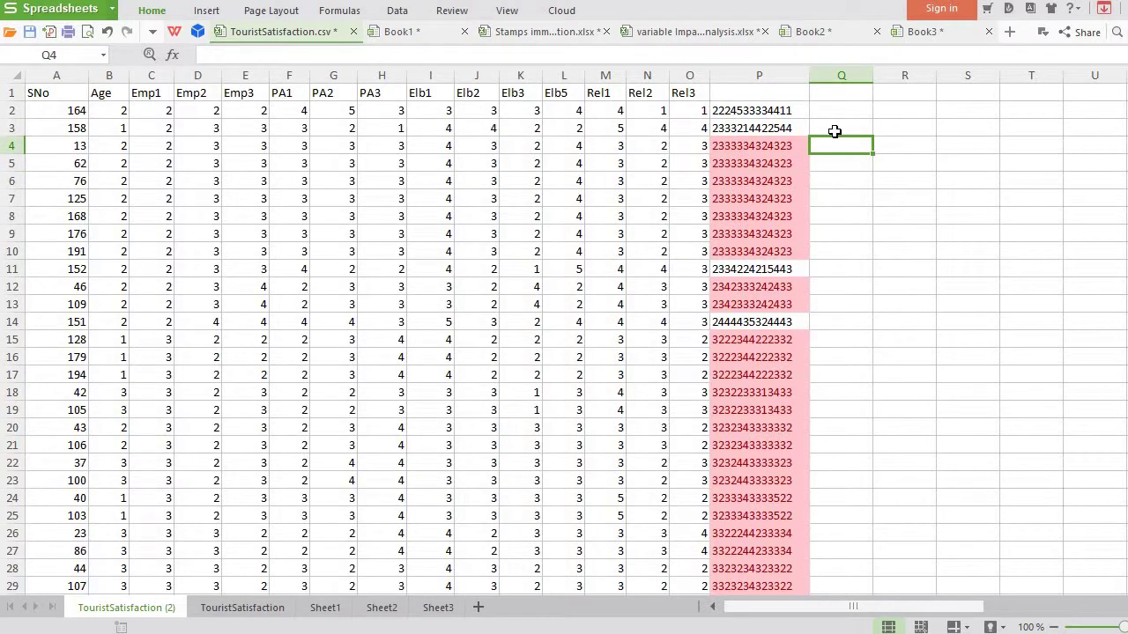
key("Down")
type("=")
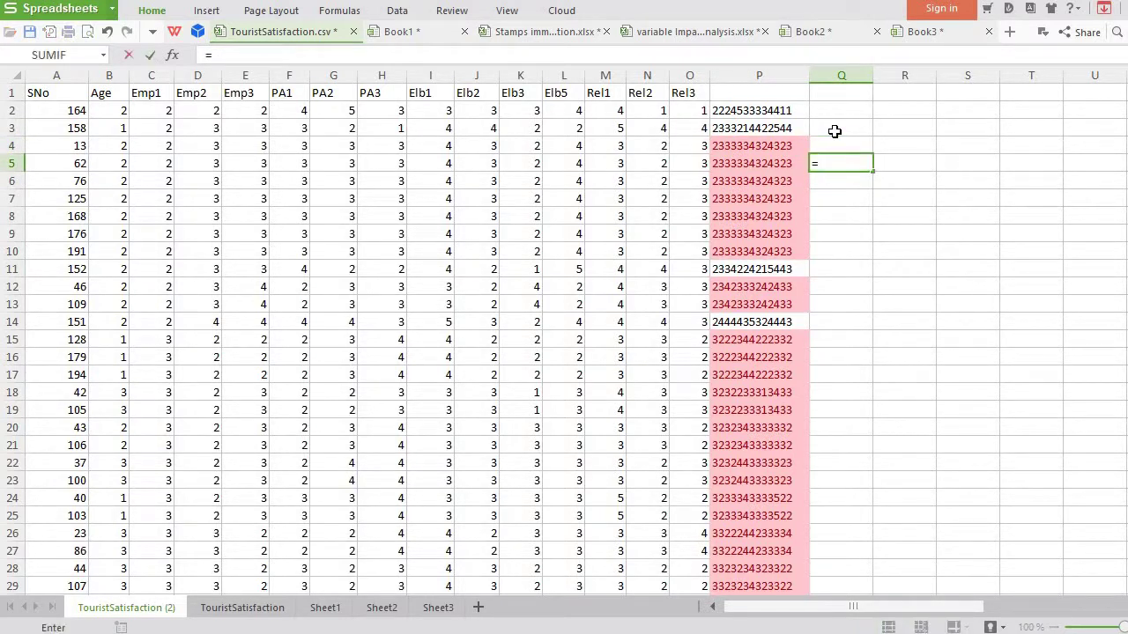
key("Left")
type("-")
key("Left")
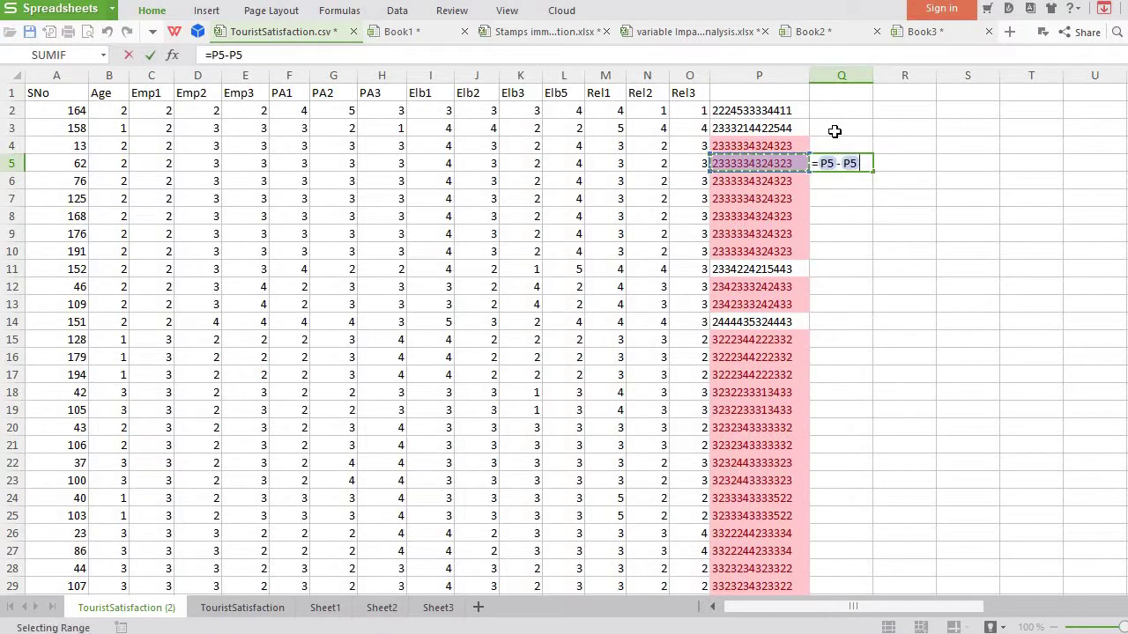
key("Up")
key("Return")
key("Up")
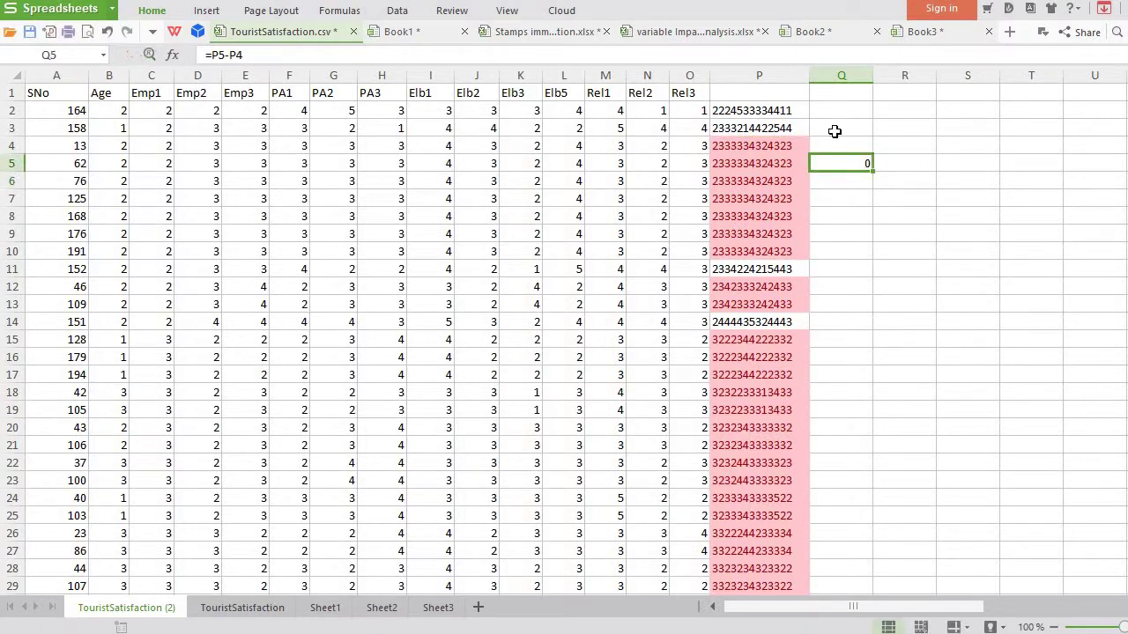
Step: Fill the Q5 difference formula down through Q6:Q218
key("ctrl+c")
key("Down")
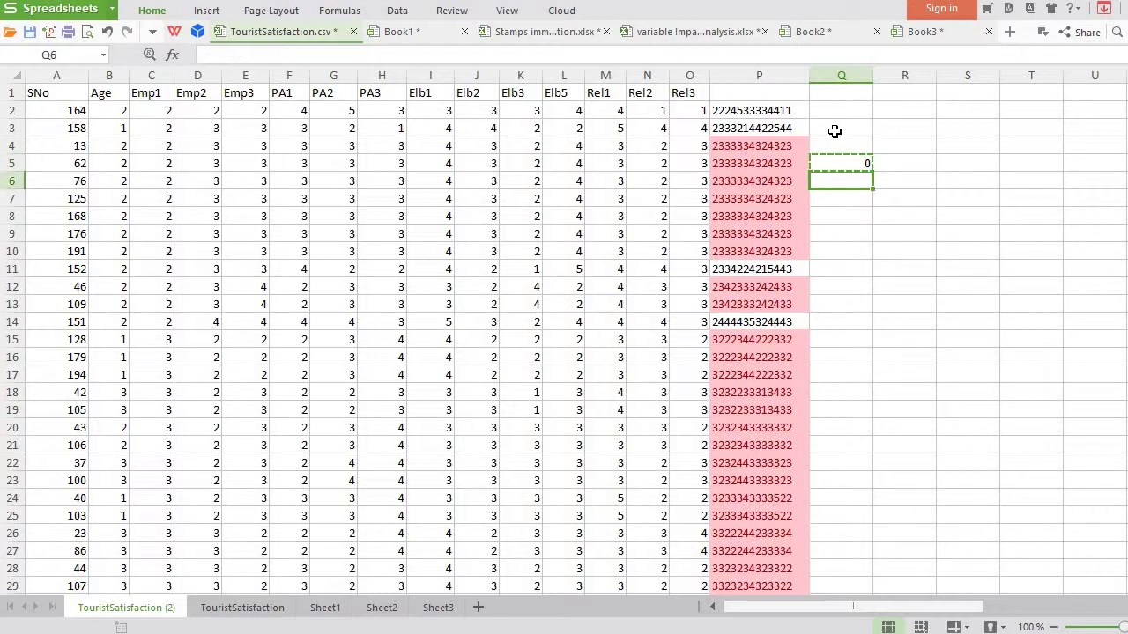
key("shift+Page_Down")
key("shift+Page_Down")
key("shift+Page_Down")
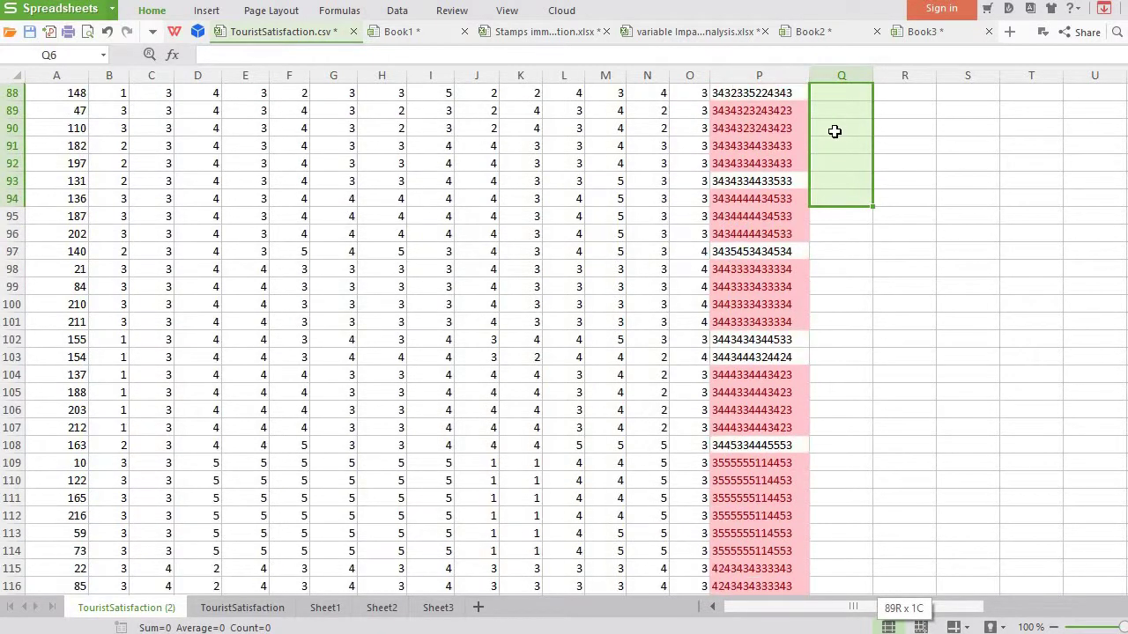
key("shift+Page_Down")
key("shift+Page_Down")
key("shift+Page_Down")
key("shift+Page_Down")
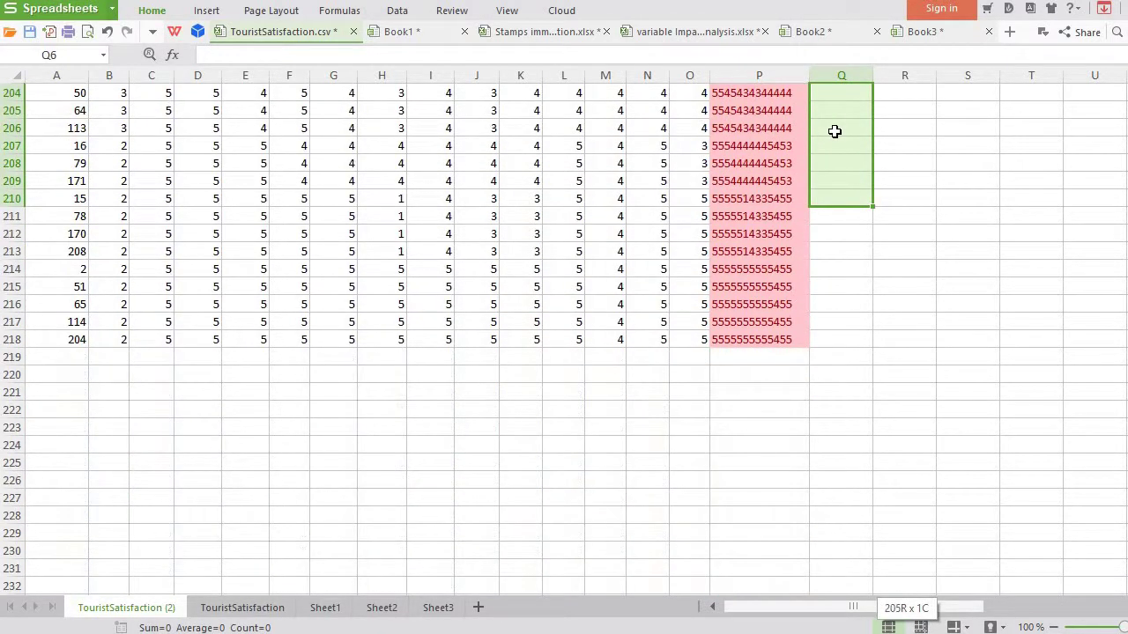
key("shift+Down")
key("shift+Down")
key("shift+Down")
key("shift+Down")
key("shift+Down")
key("shift+Down")
key("shift+Down")
key("shift+Down")
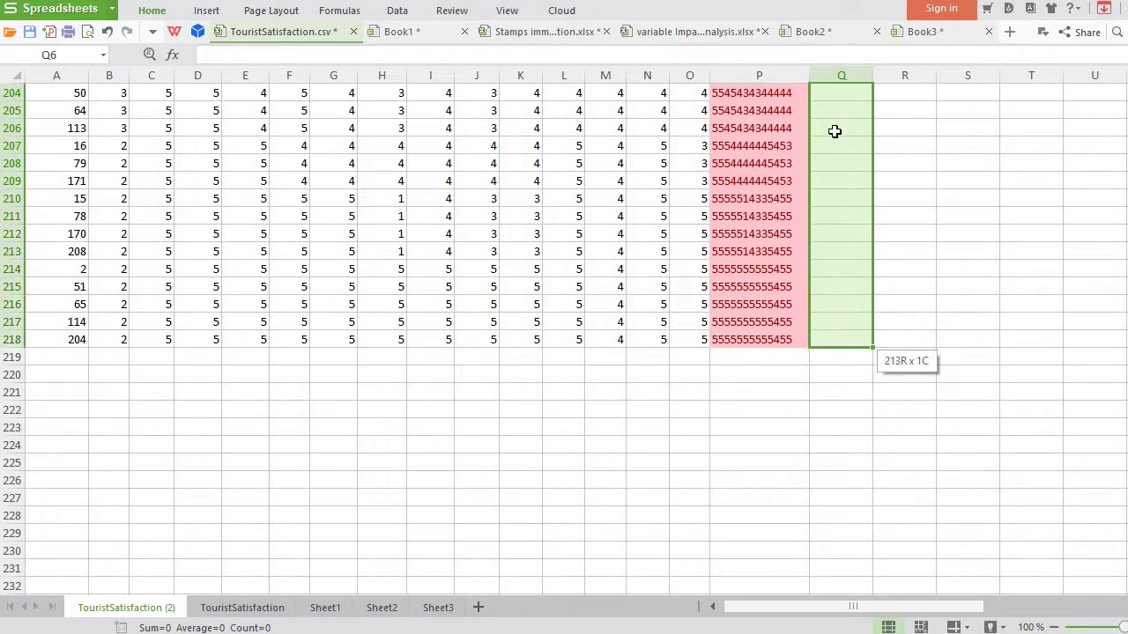
key("ctrl+d")
key("Up")
key("Up")
key("Up")
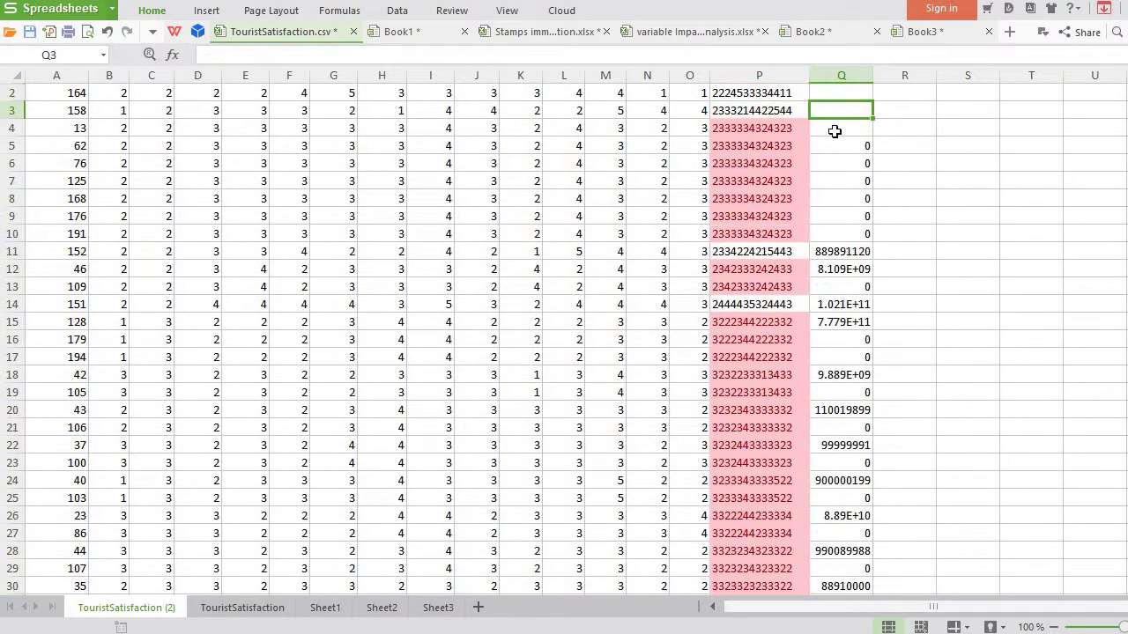
key("Down")
key("Down")
key("Down")
key("Down")
key("Down")
key("Down")
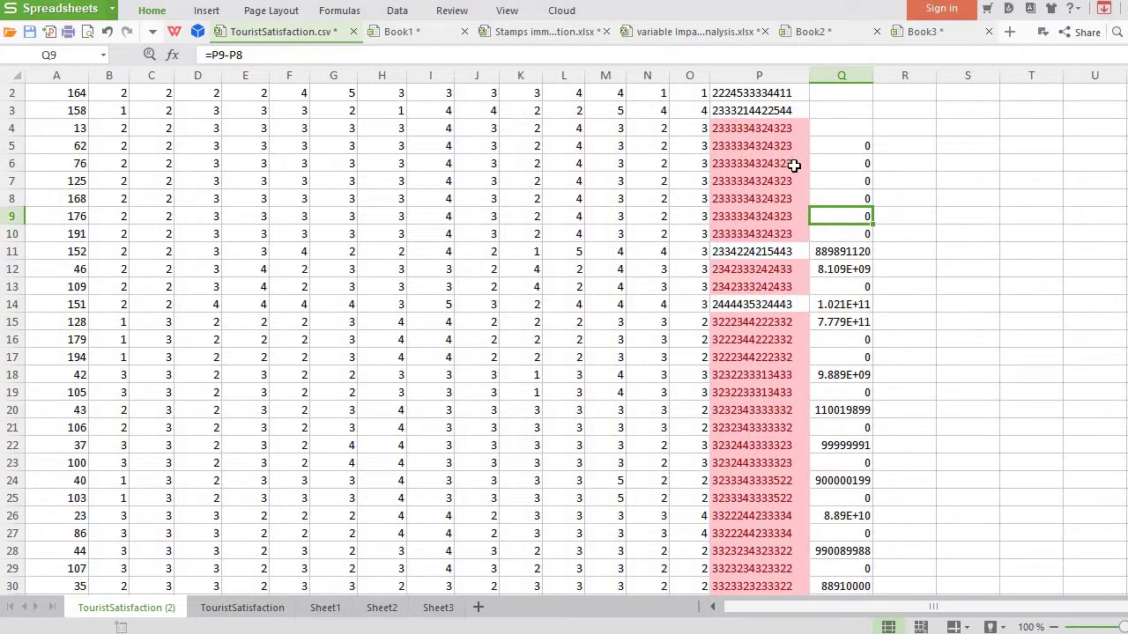
left_click(787, 238)
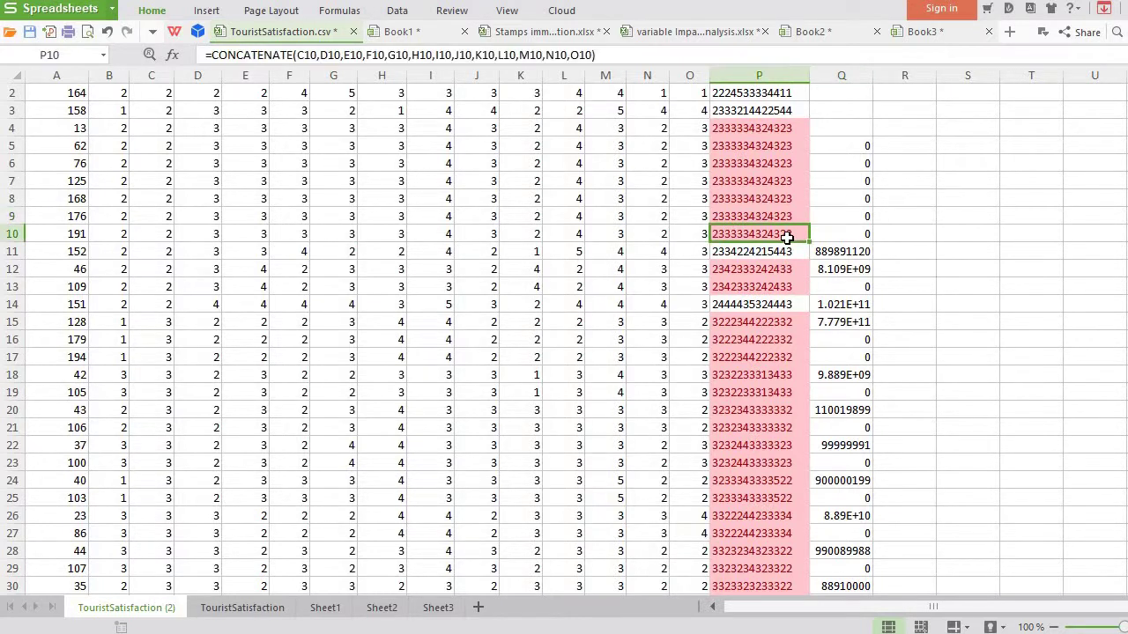
left_click_drag(787, 238, 786, 137)
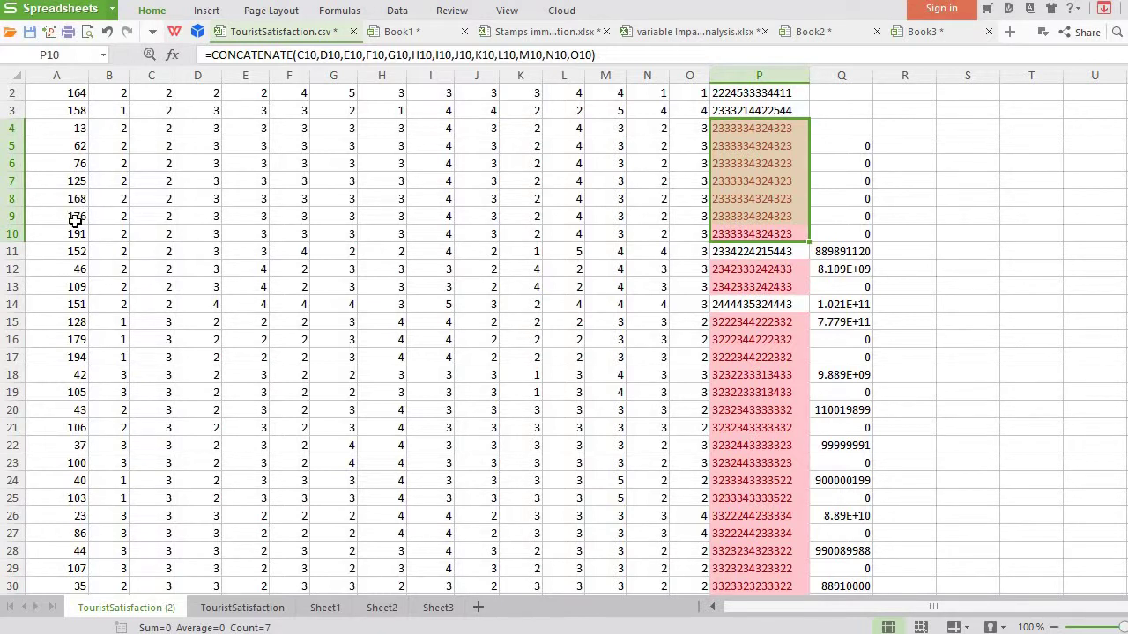
left_click(755, 254)
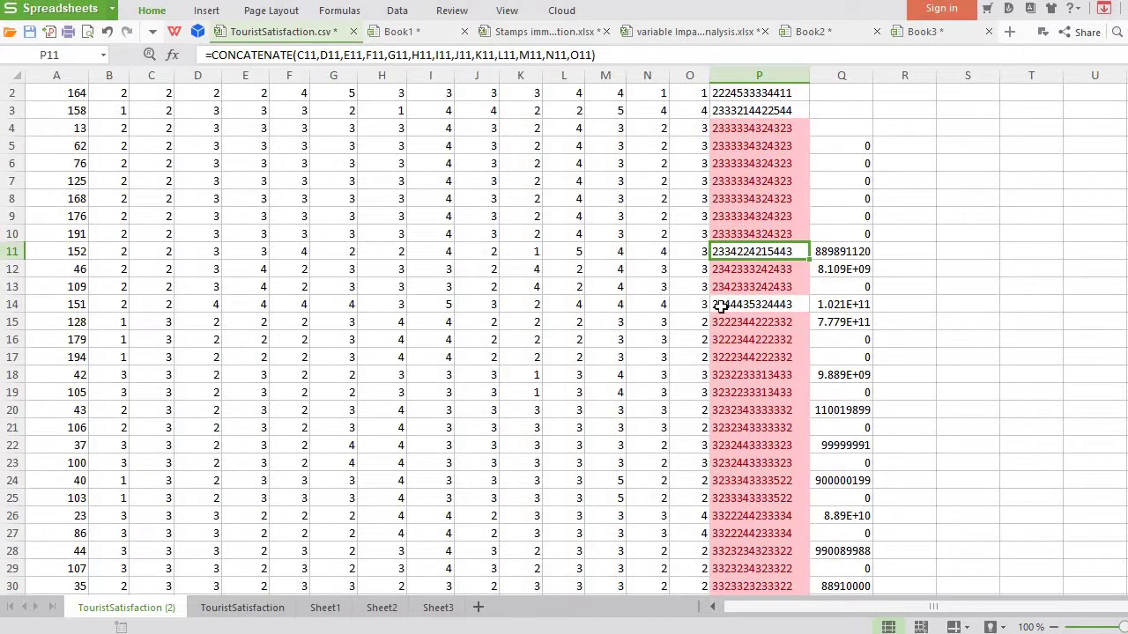
left_click(782, 271)
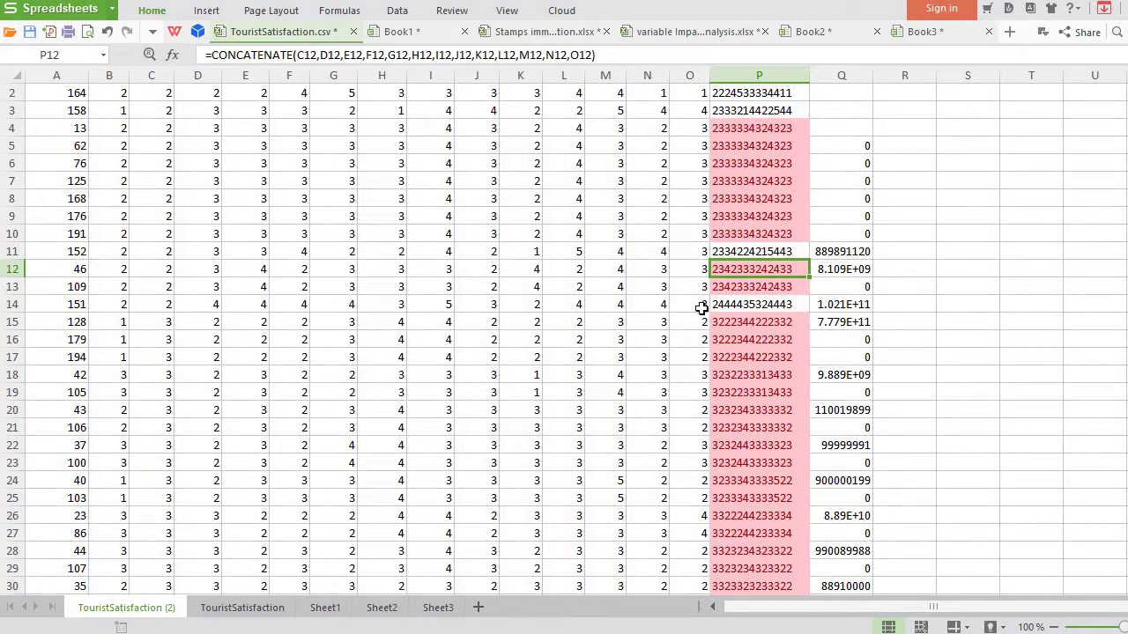
left_click(82, 304)
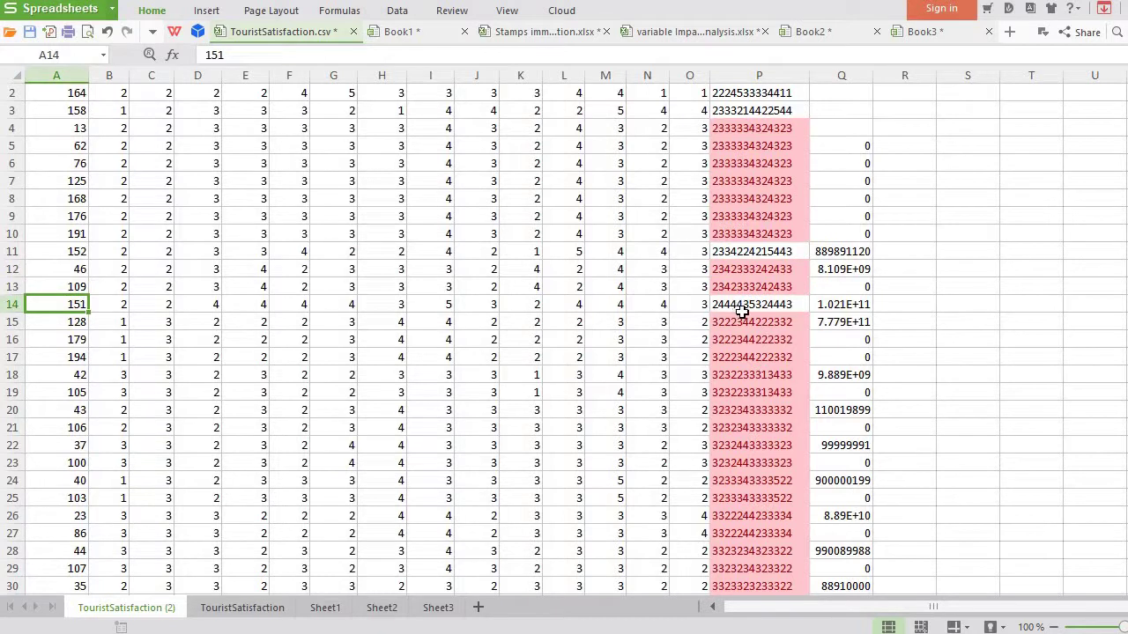
left_click(791, 339)
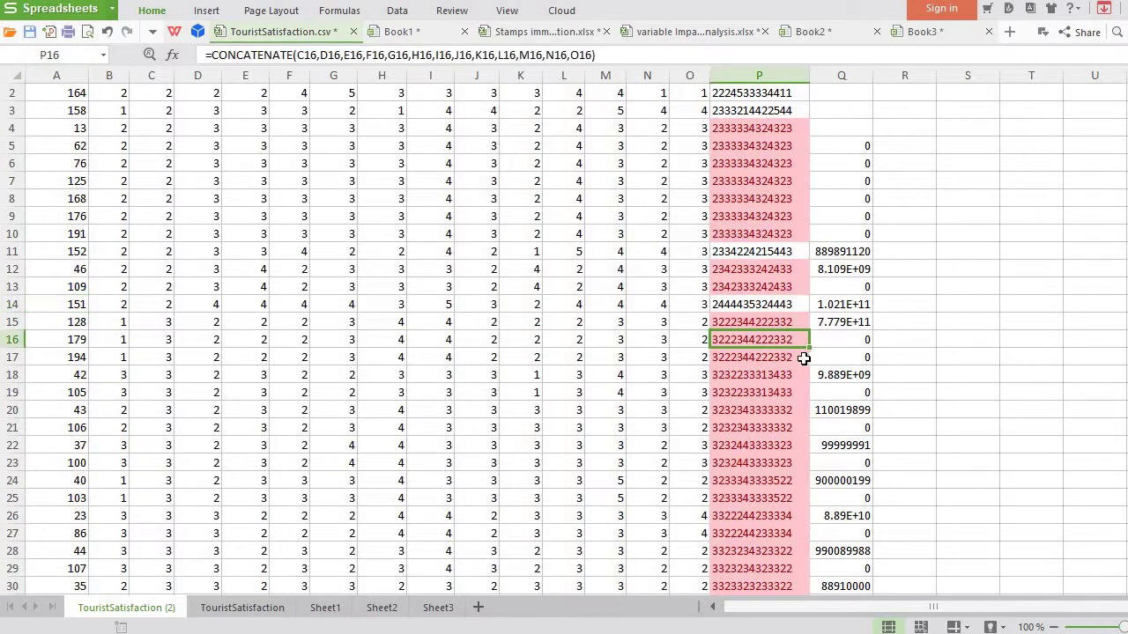
left_click(803, 359)
left_click(801, 346)
scroll(800, 452, "down", 10)
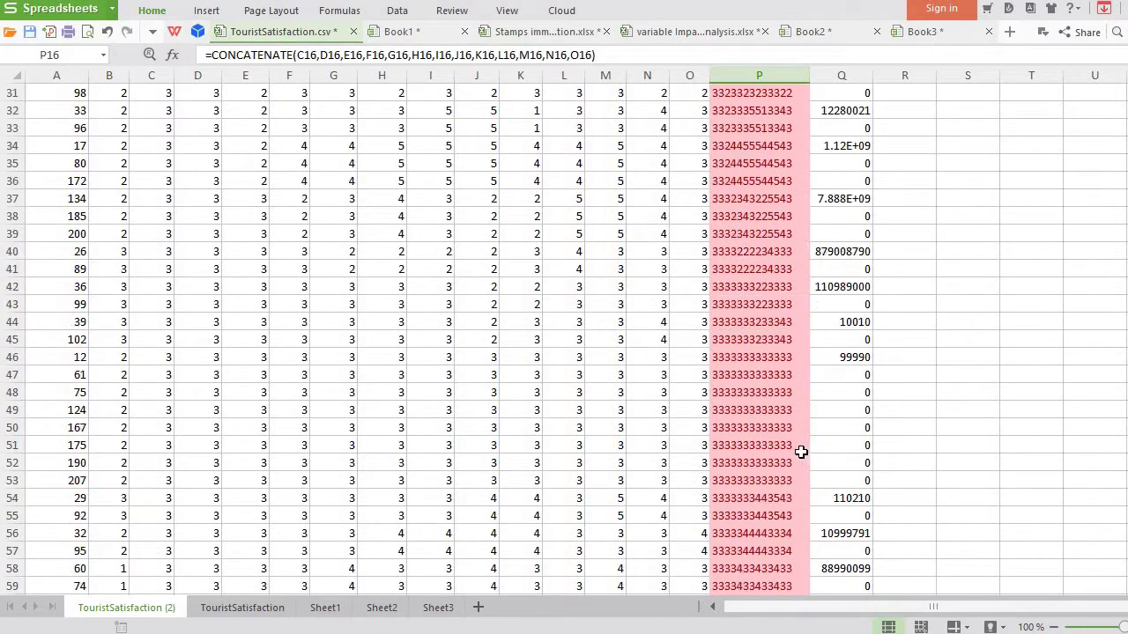
scroll(800, 452, "down", 20)
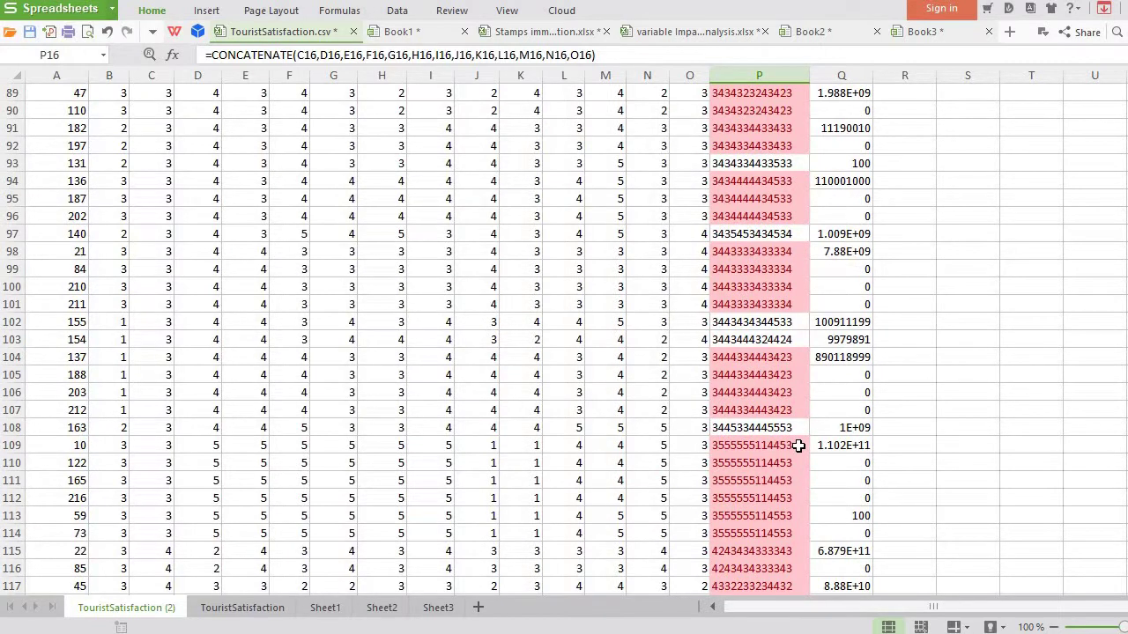